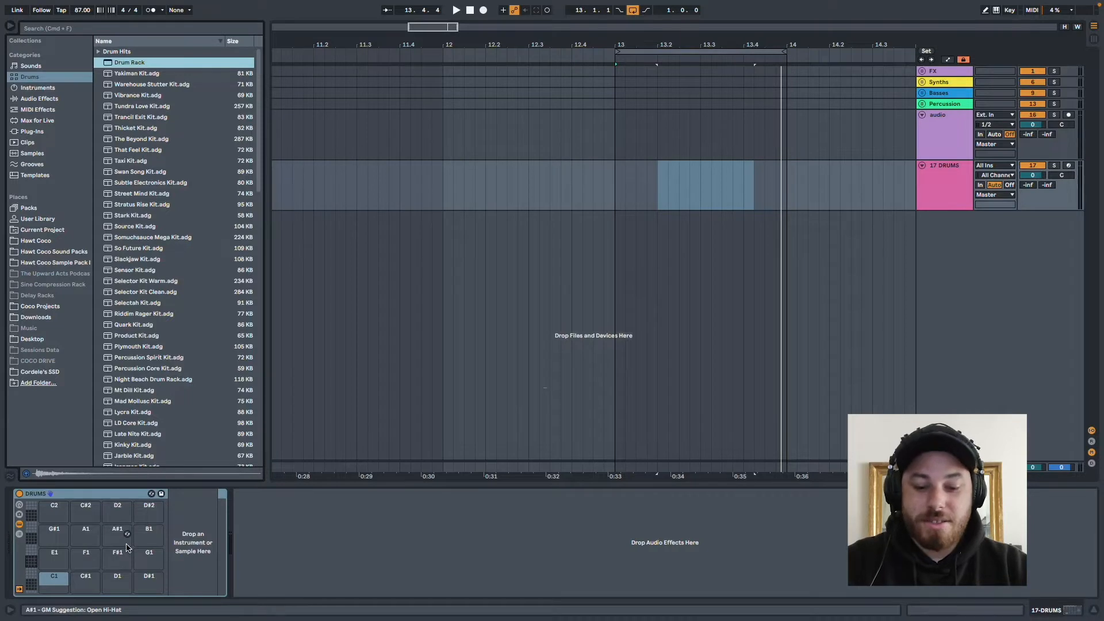
Search the browser for "coco snare" and audition the pop, shwoop, Dabmn and Live Snare Rim samples.
key("super+f")
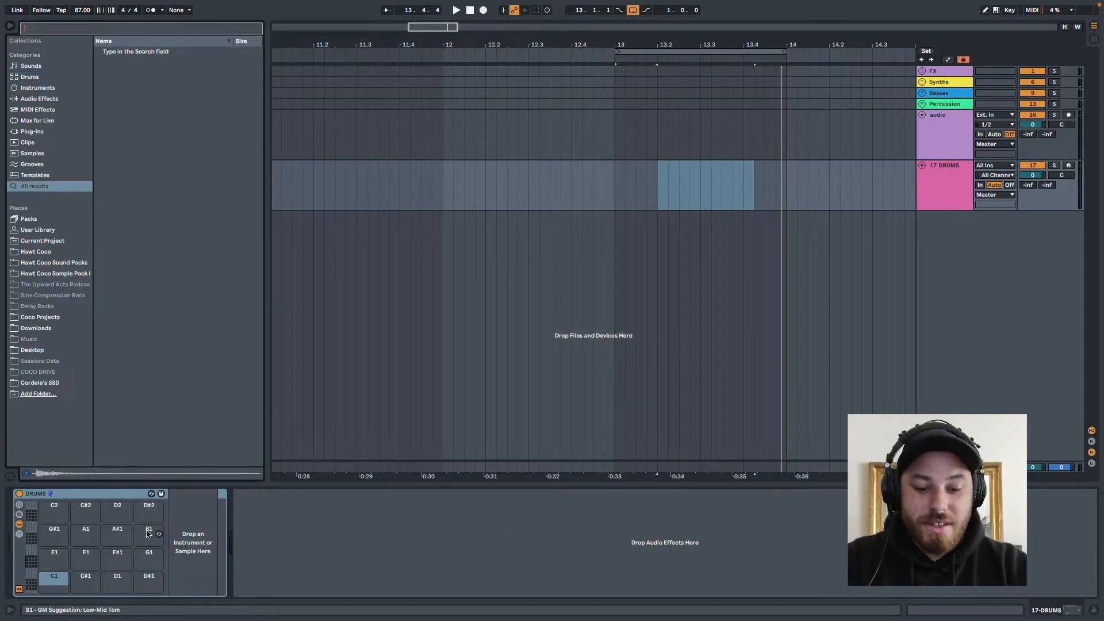
type("coco snare")
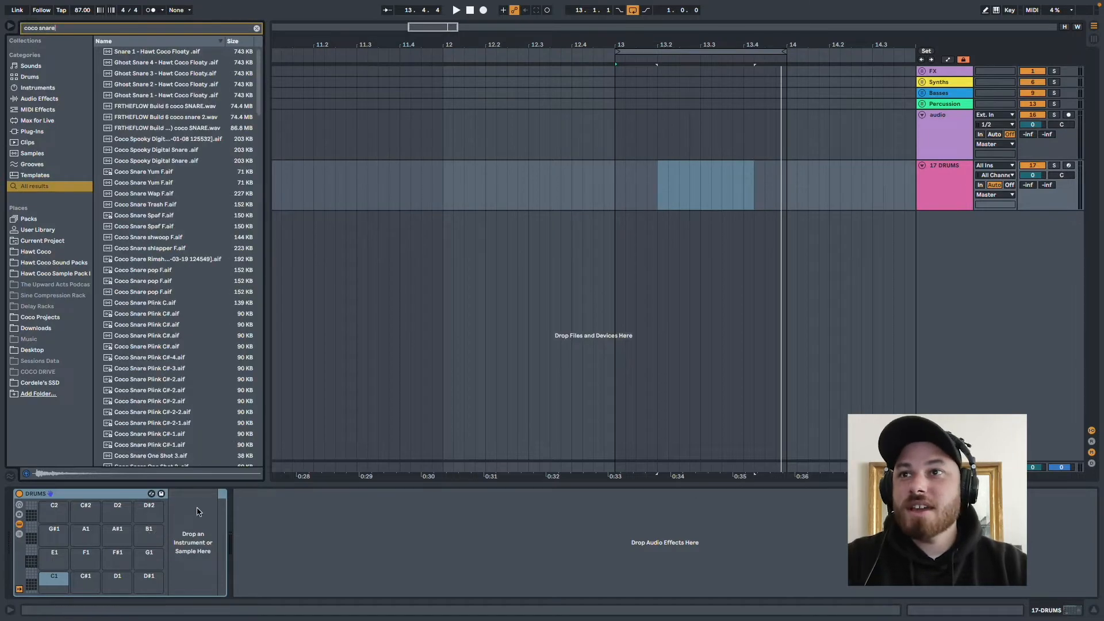
left_click(154, 283)
left_click(154, 273)
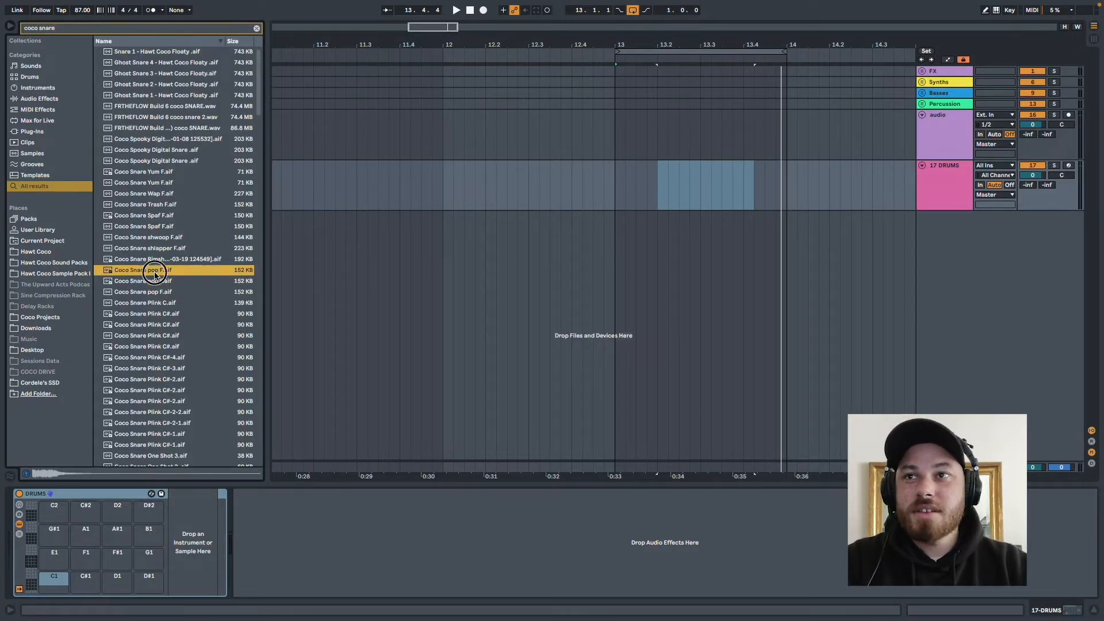
left_click(160, 236)
scroll(178, 293, "down", 10)
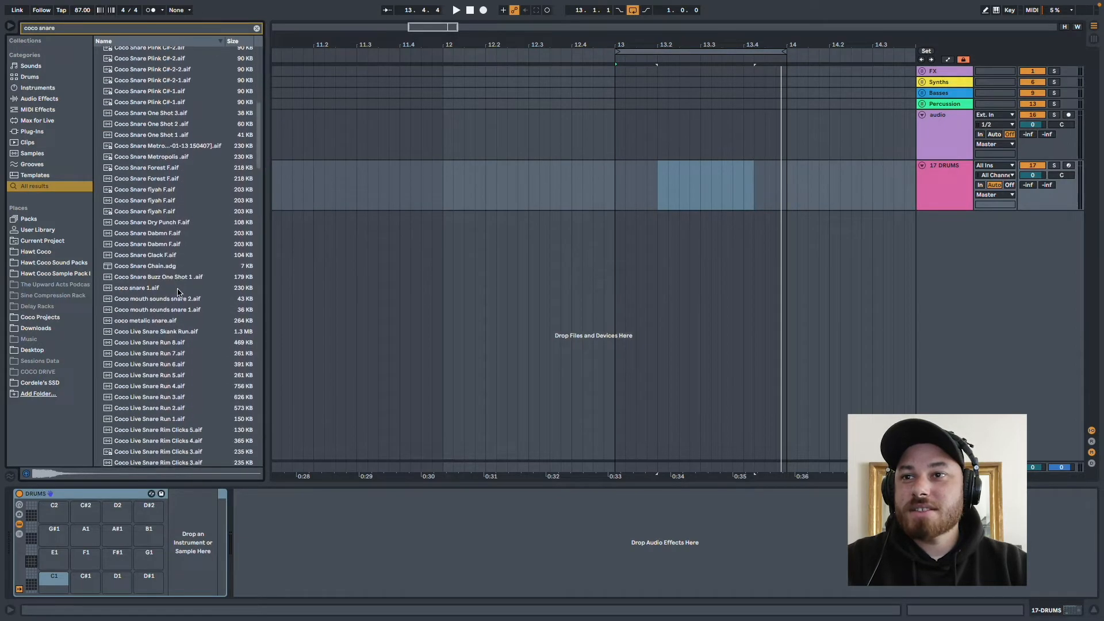
scroll(177, 298, "down", 1)
left_click(172, 212)
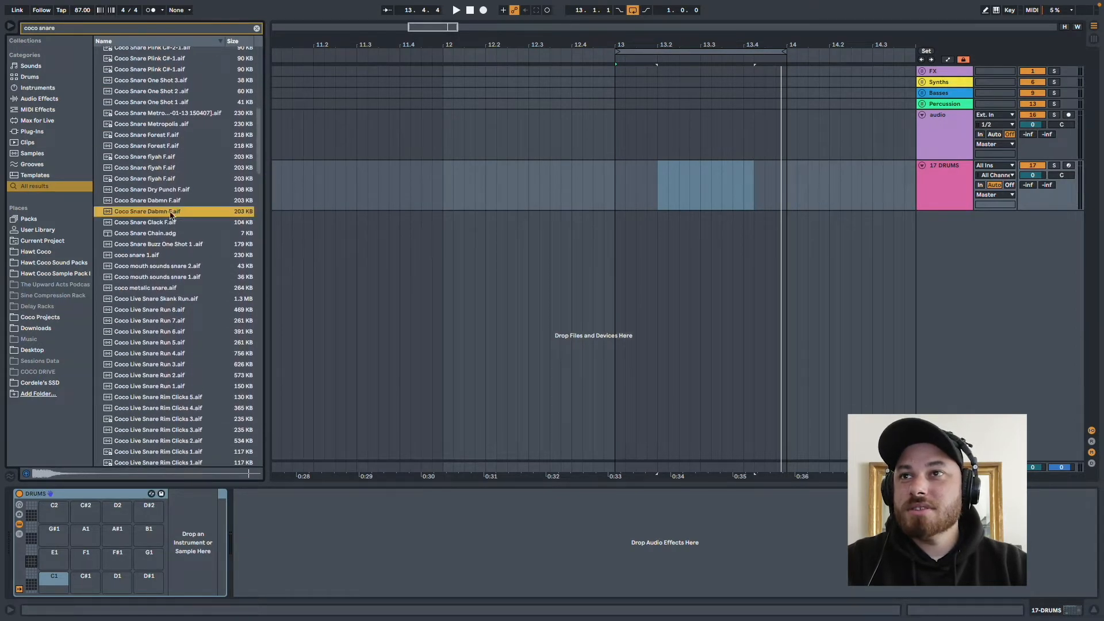
scroll(172, 247, "down", 10)
scroll(171, 310, "down", 1)
left_click(171, 312)
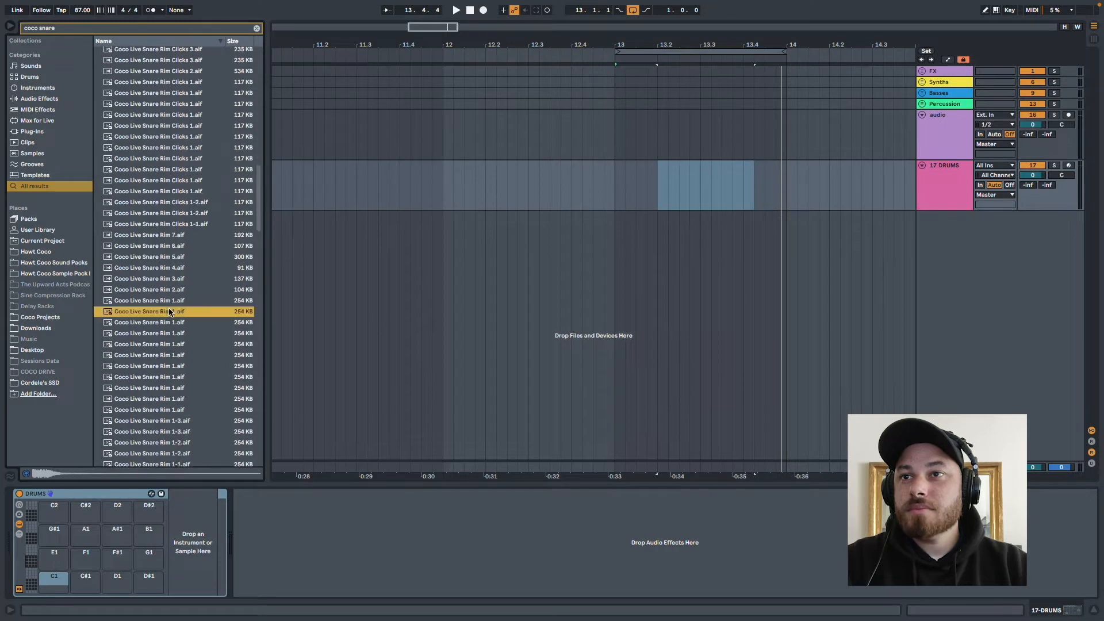
left_click(169, 333)
left_click(161, 367)
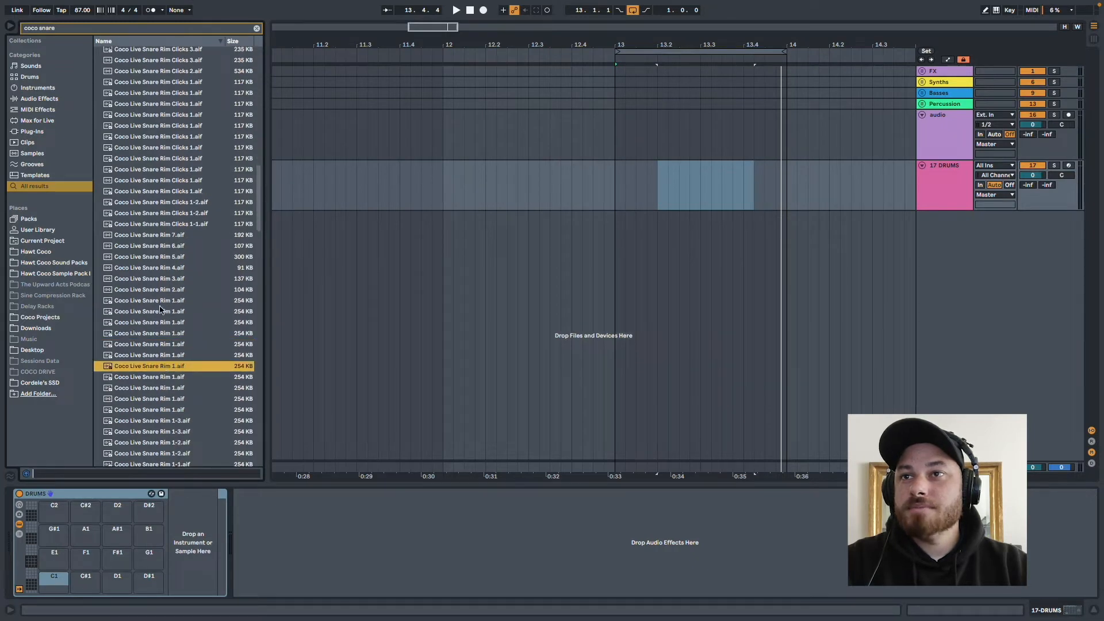
Audition the Coco Live Snare Flam samples and load Coco Live Snare Flam 8 onto the drum rack's G#1 pad.
scroll(160, 310, "down", 15)
left_click(172, 336)
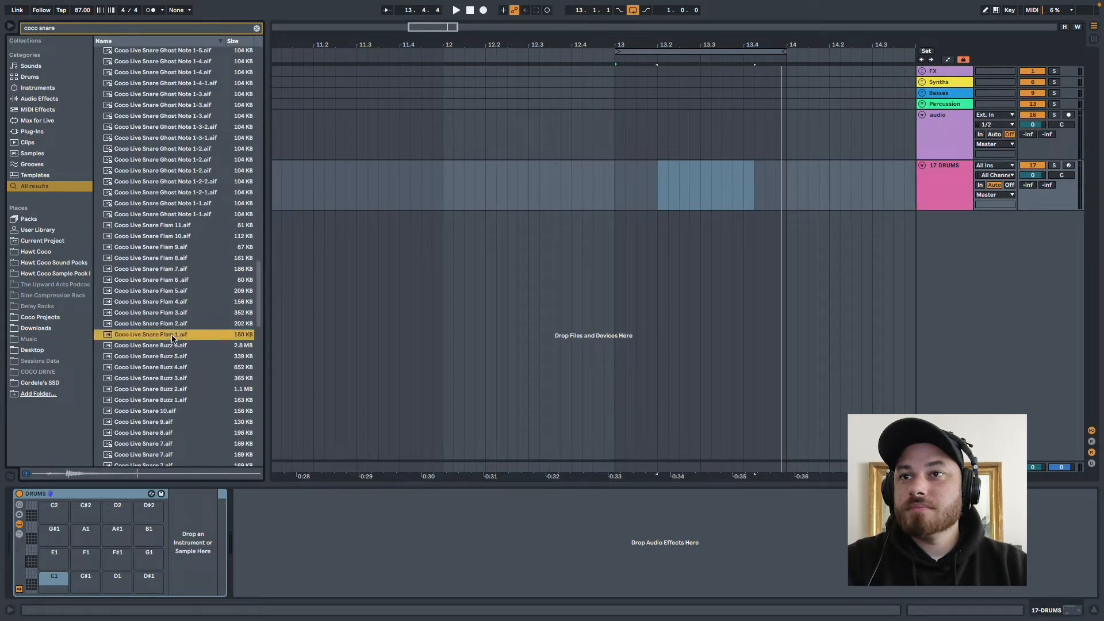
left_click(170, 260)
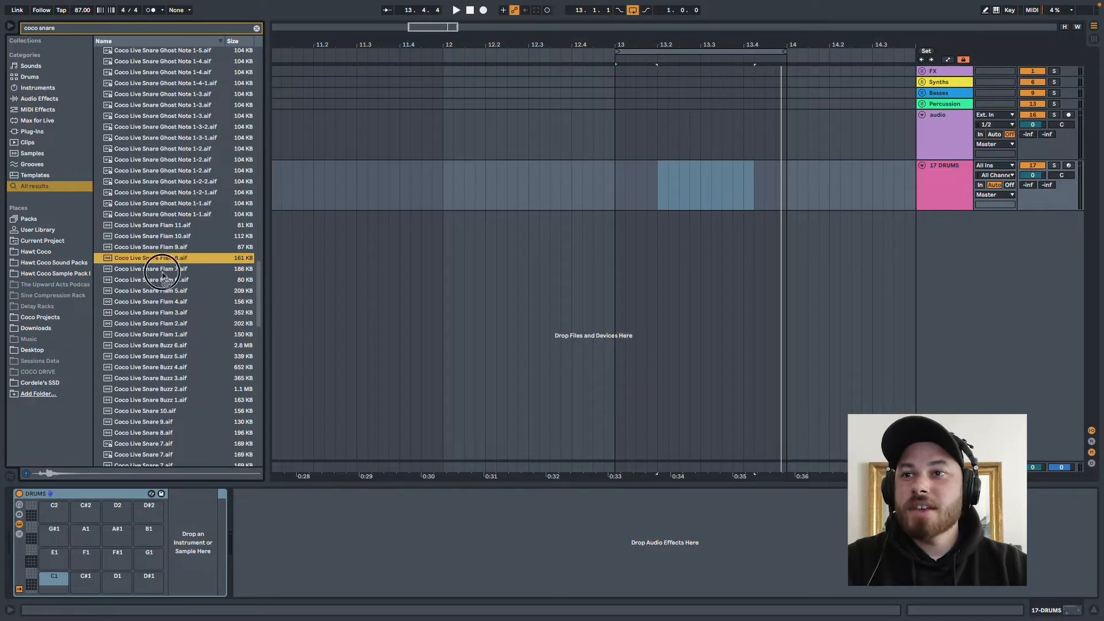
left_click(166, 260)
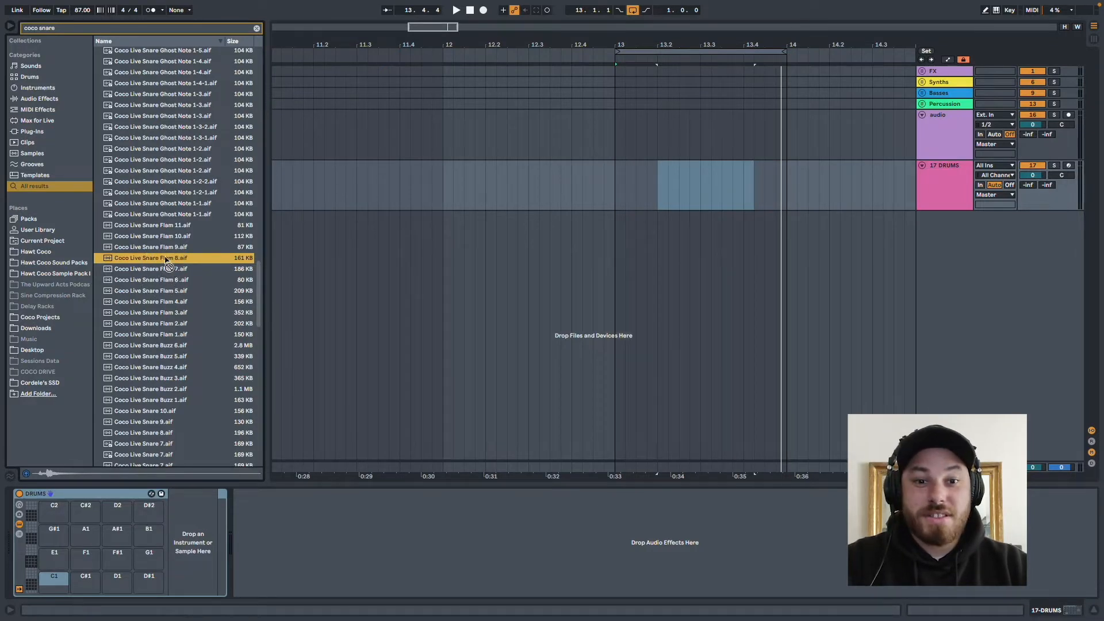
left_click_drag(168, 265, 64, 539)
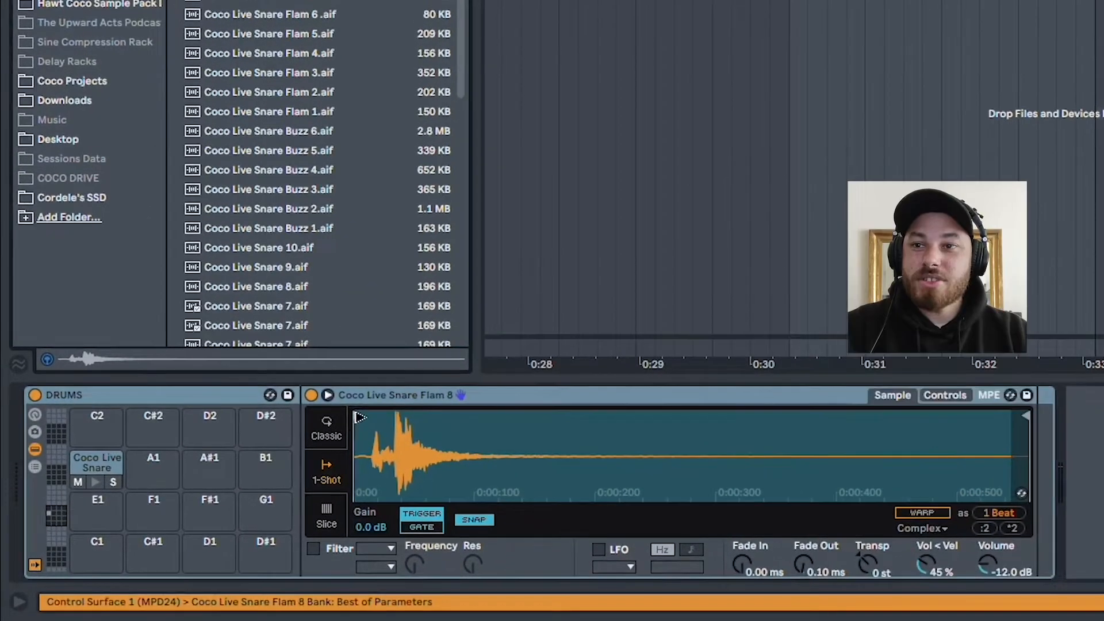
Trim the snare flam sample to start at its first hit and end at about 290 ms, checking the pad's sound.
left_click_drag(288, 456, 291, 457)
left_click_drag(361, 418, 372, 417)
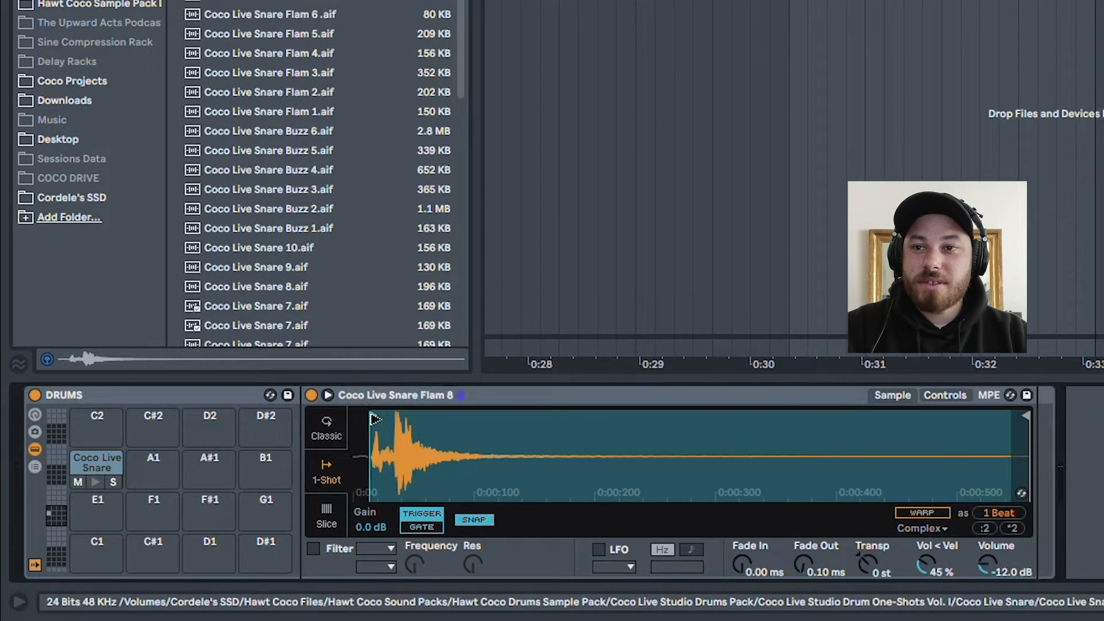
left_click(94, 482)
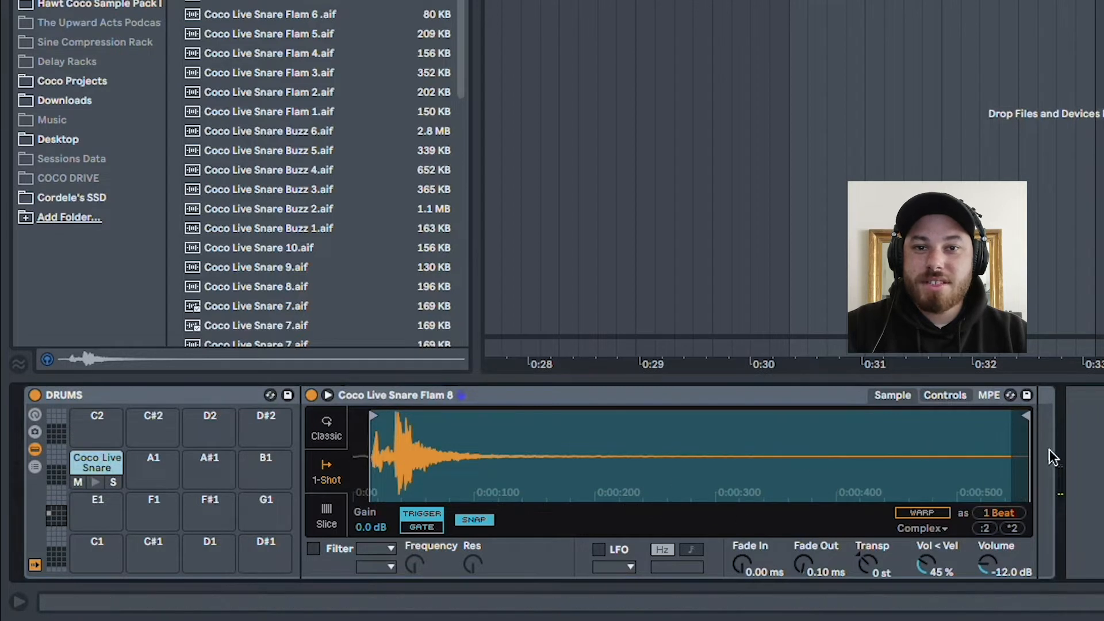
mouse_move(1026, 417)
left_mouse_down()
mouse_move(860, 423)
mouse_move(959, 431)
mouse_move(702, 430)
left_mouse_up()
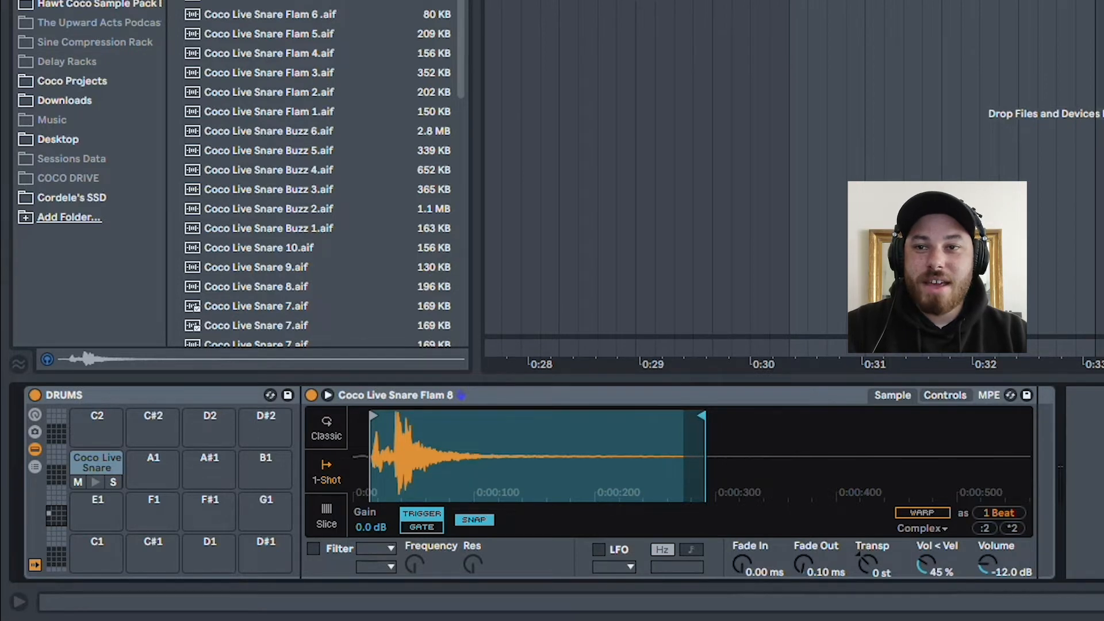
Set the snare's fade out to 216 ms, Vol < Vel to 43 % and volume to -10.3 dB, and audition the pad.
left_click_drag(742, 565, 804, 527)
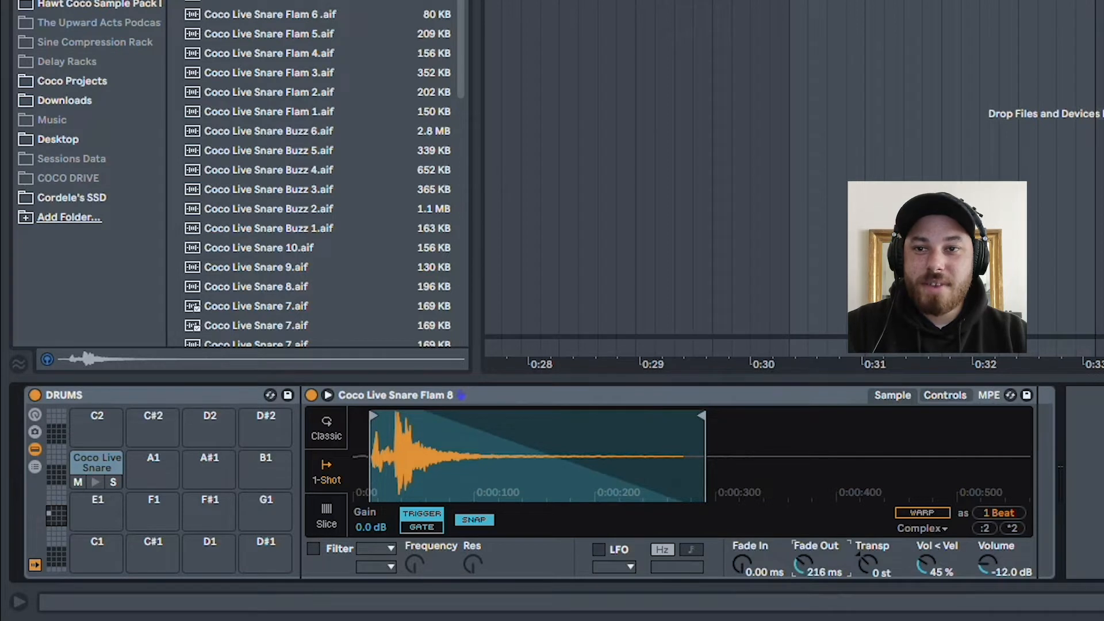
left_click_drag(868, 566, 868, 561)
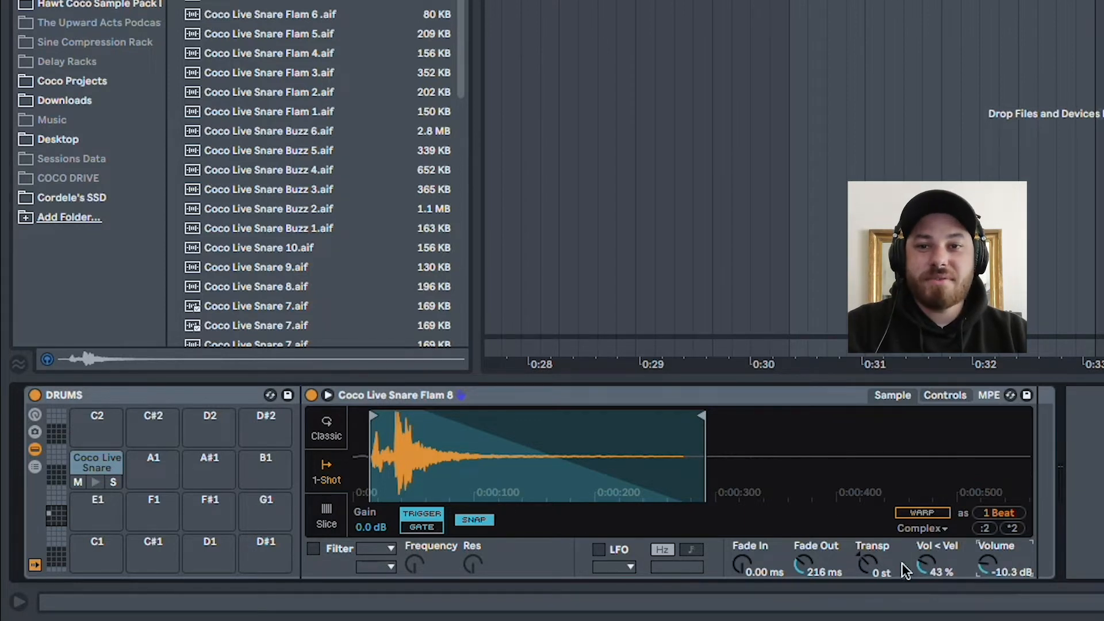
left_click(96, 481)
left_click(95, 481)
left_click(95, 481)
Search for Coco kick samples, audition several live kicks, and load Coco Live Kick 1 onto the A#1 pad.
key("super+f")
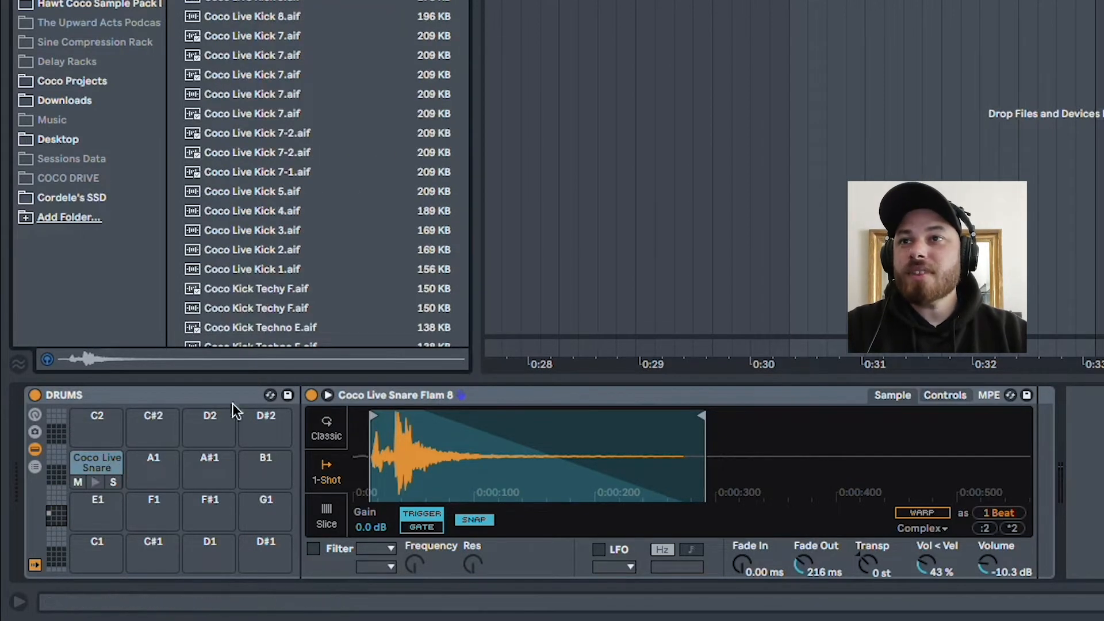
left_click(276, 57)
left_click(269, 17)
left_click(269, 3)
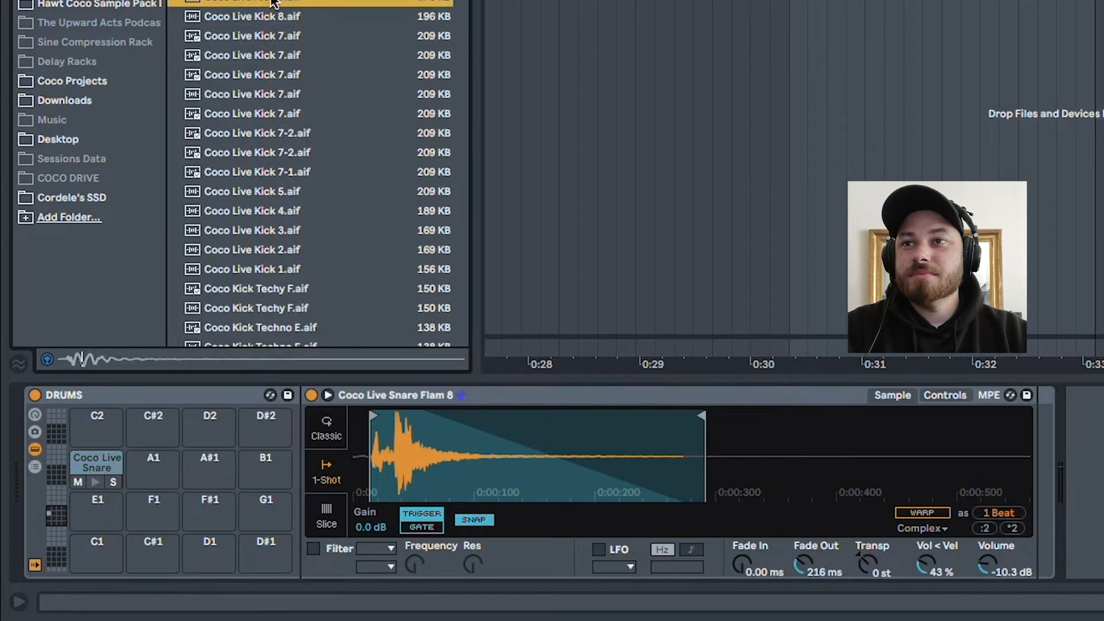
left_click(264, 119)
left_click(252, 98)
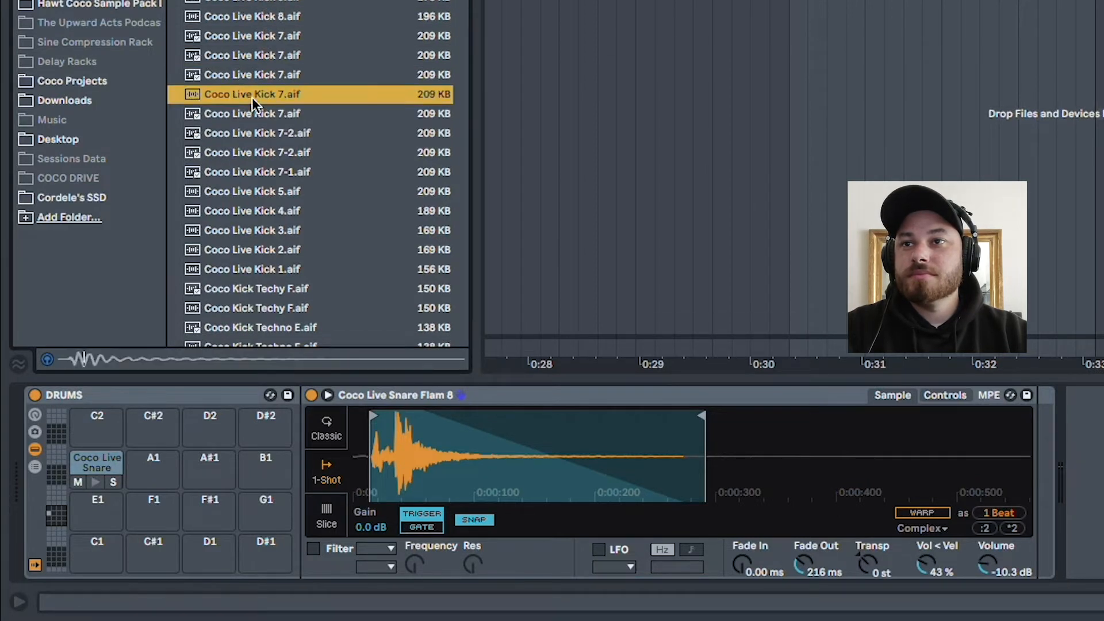
left_click(272, 212)
left_click(257, 192)
left_click(260, 248)
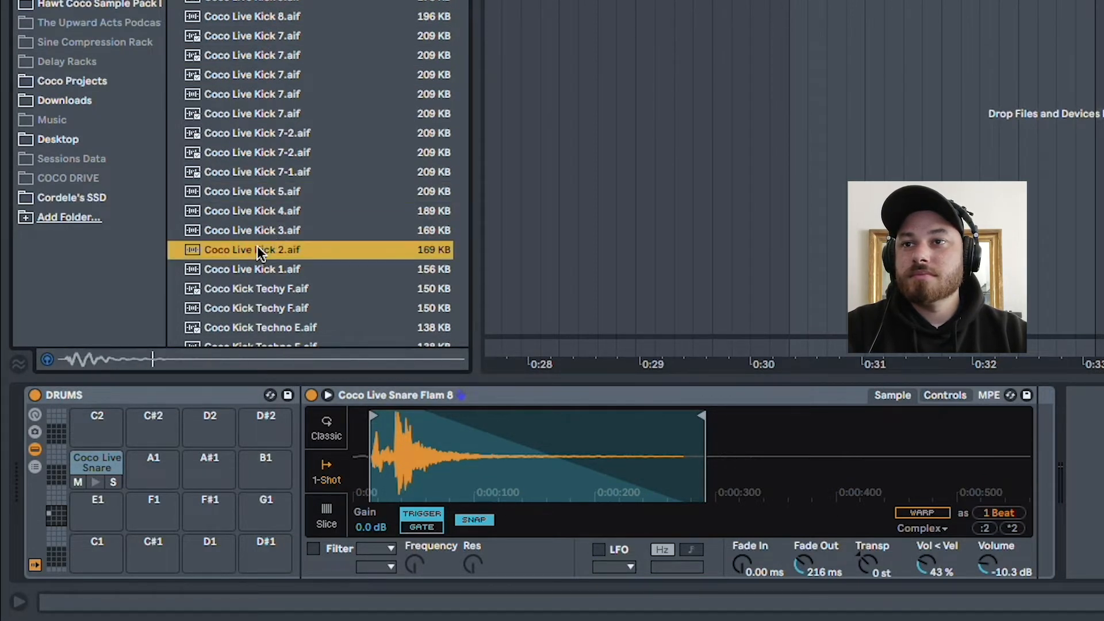
left_click(260, 270)
left_click_drag(260, 274, 215, 471)
Trim the kick sample's end to about 350 ms, set its fade out to 196 ms, and audition the pad.
left_click_drag(359, 415, 361, 415)
mouse_move(803, 566)
left_mouse_down()
mouse_move(862, 517)
mouse_move(1048, 428)
mouse_move(791, 415)
left_mouse_up()
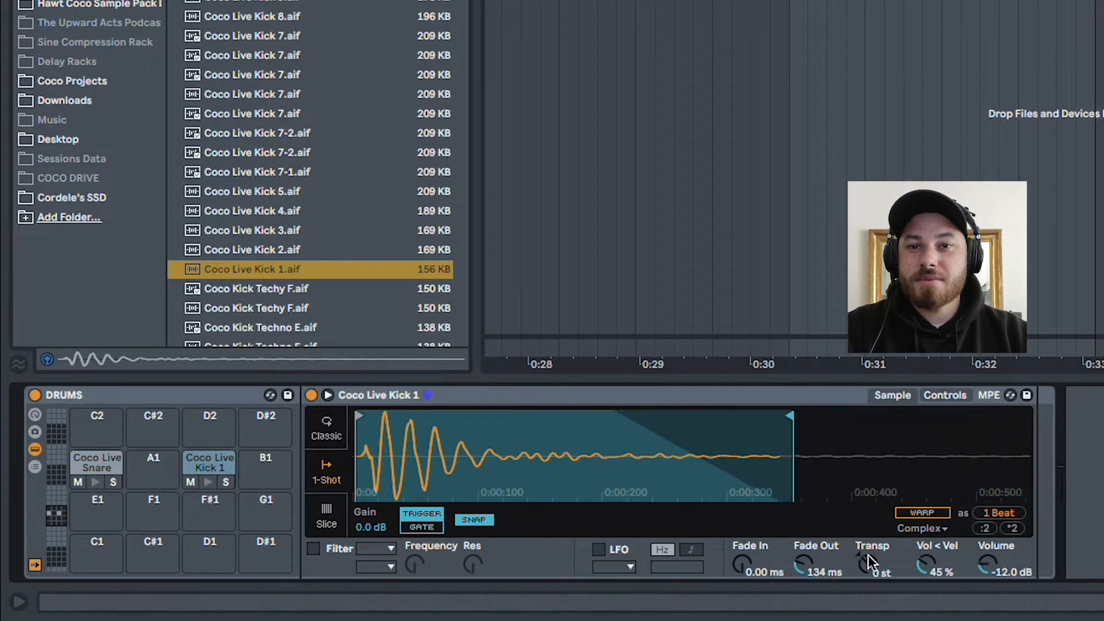
left_click_drag(816, 578, 816, 556)
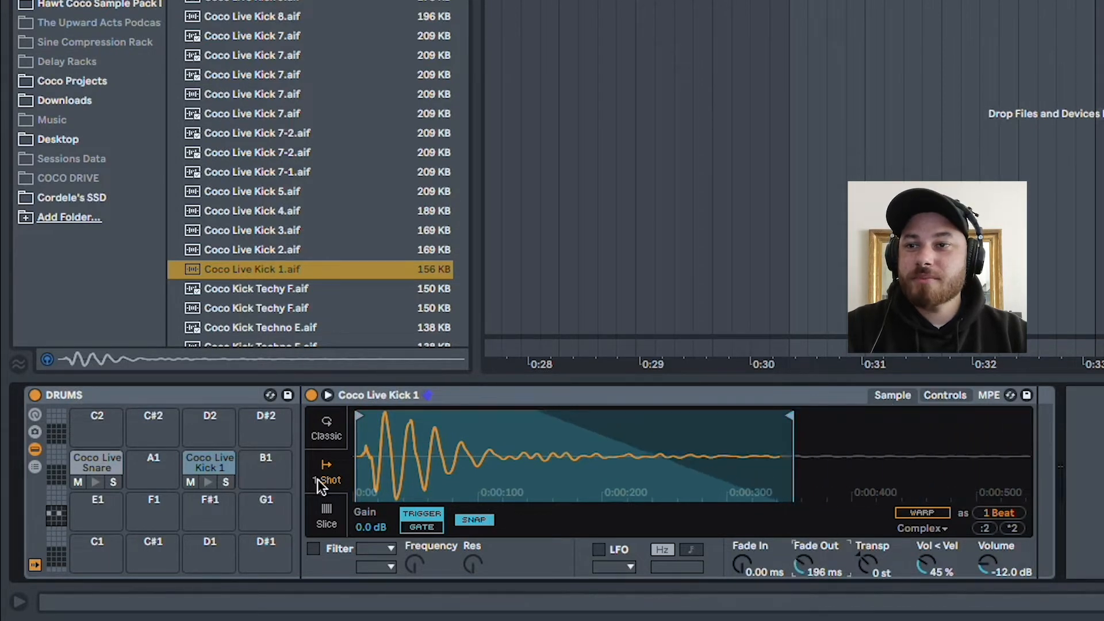
left_click(208, 481)
Search the browser for "coco hat" to list the live open hat samples.
key("super+f")
type("hat")
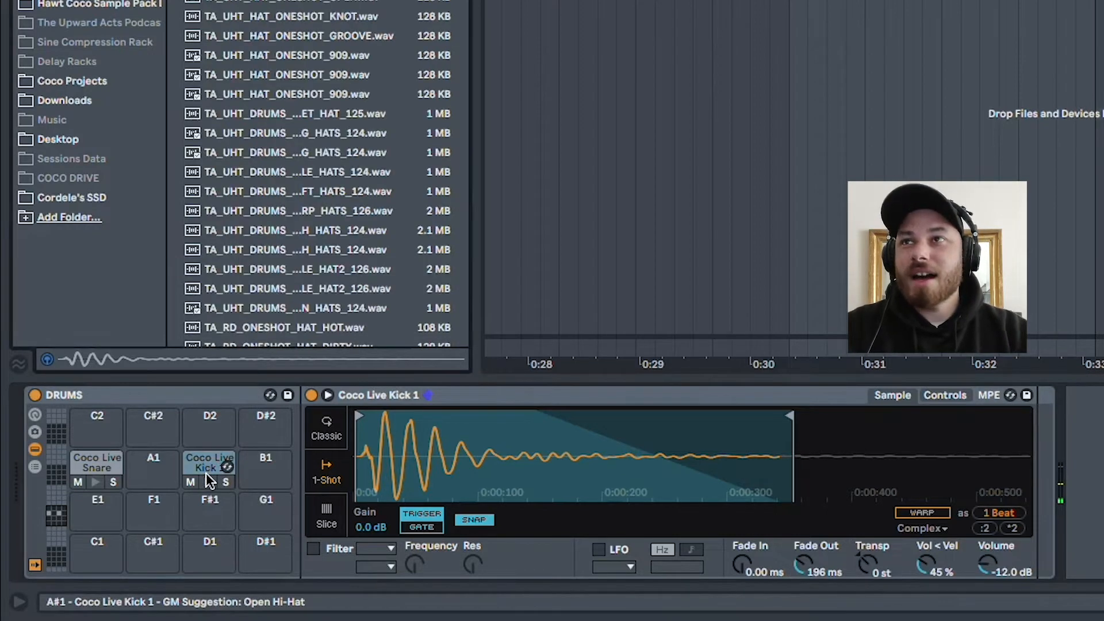
type("coco")
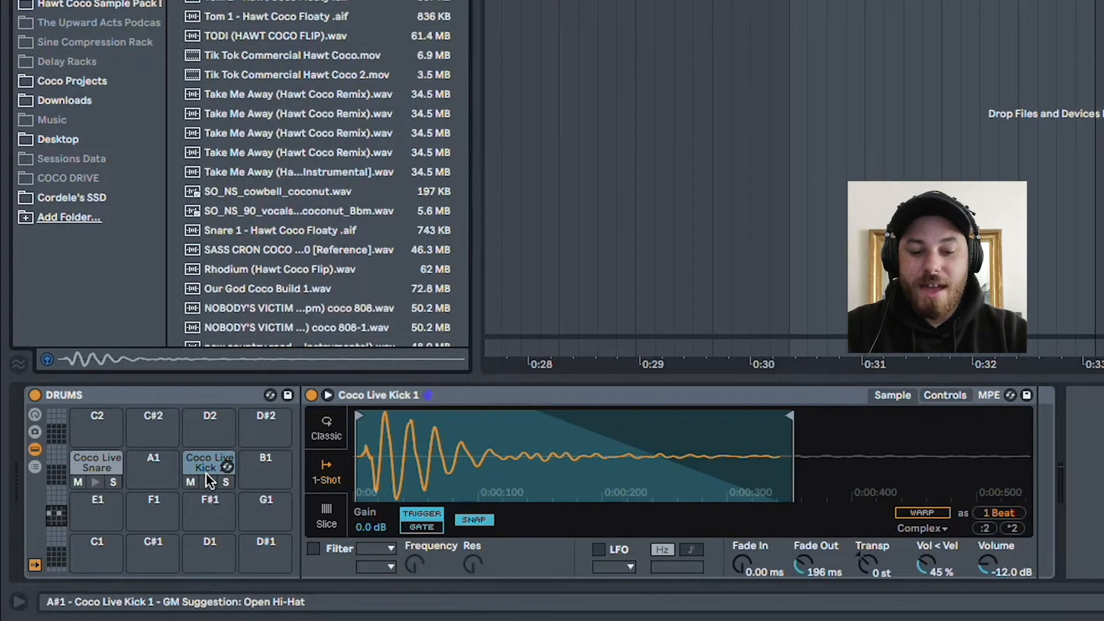
type(" hat")
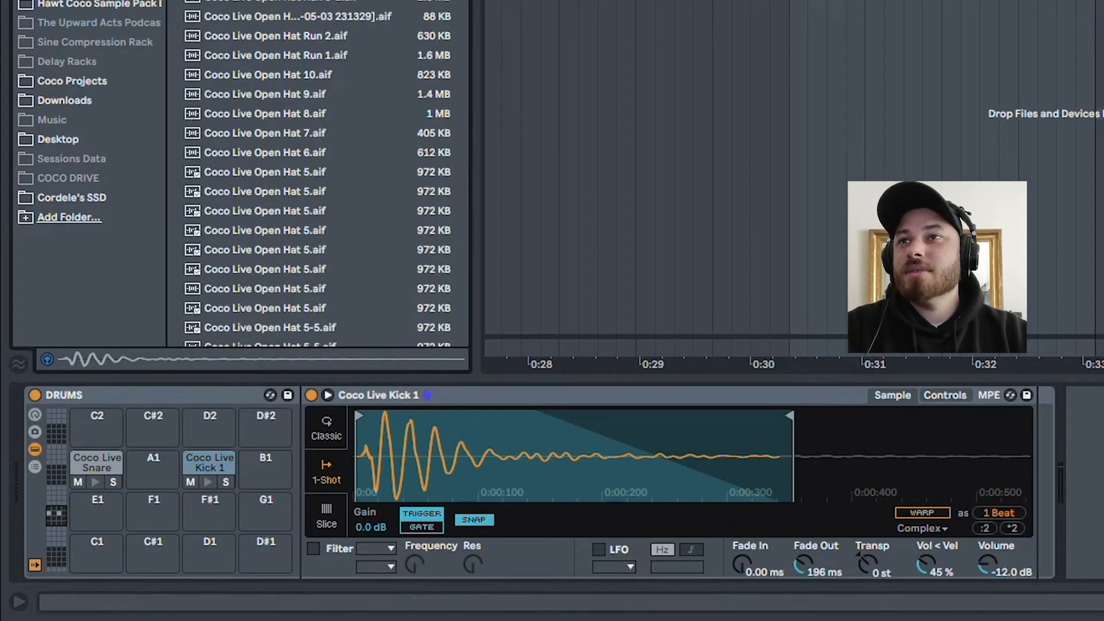
scroll(284, 167, "down", 4)
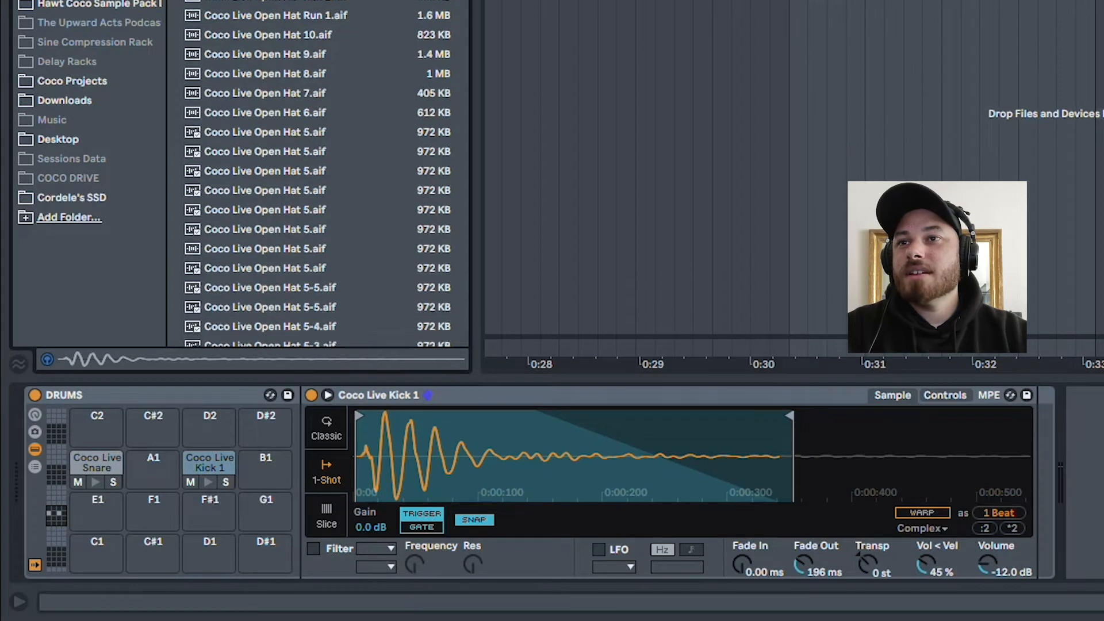
Audition the Coco Live Open Hat samples and load Coco Live Open Hat 4 onto the F#1 pad.
left_click(283, 169)
scroll(284, 115, "down", 6)
left_click(275, 27)
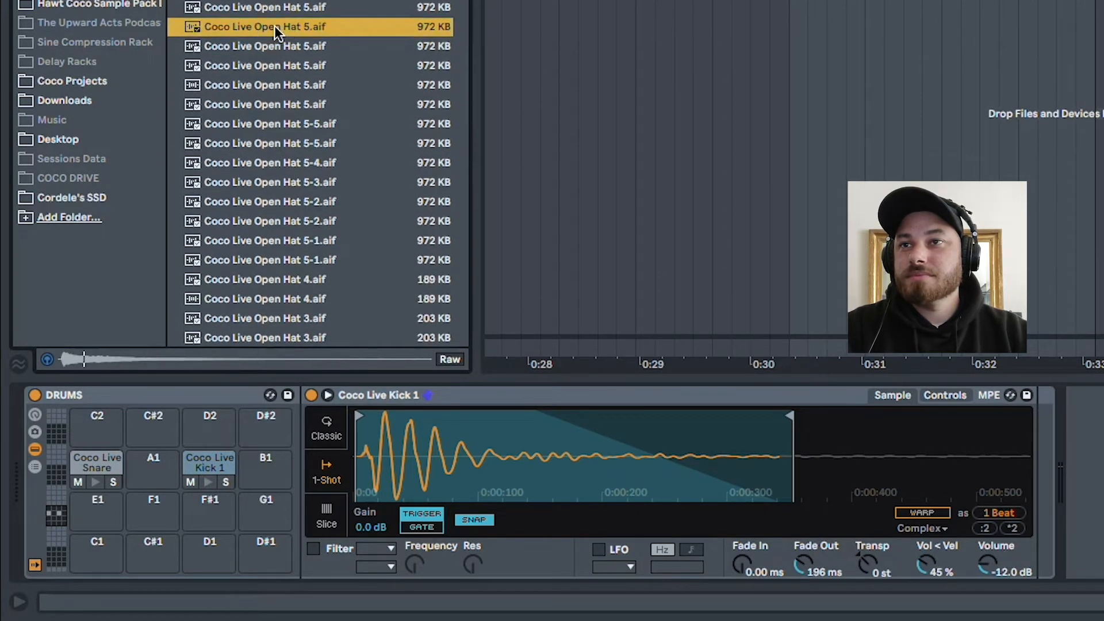
left_click(270, 0)
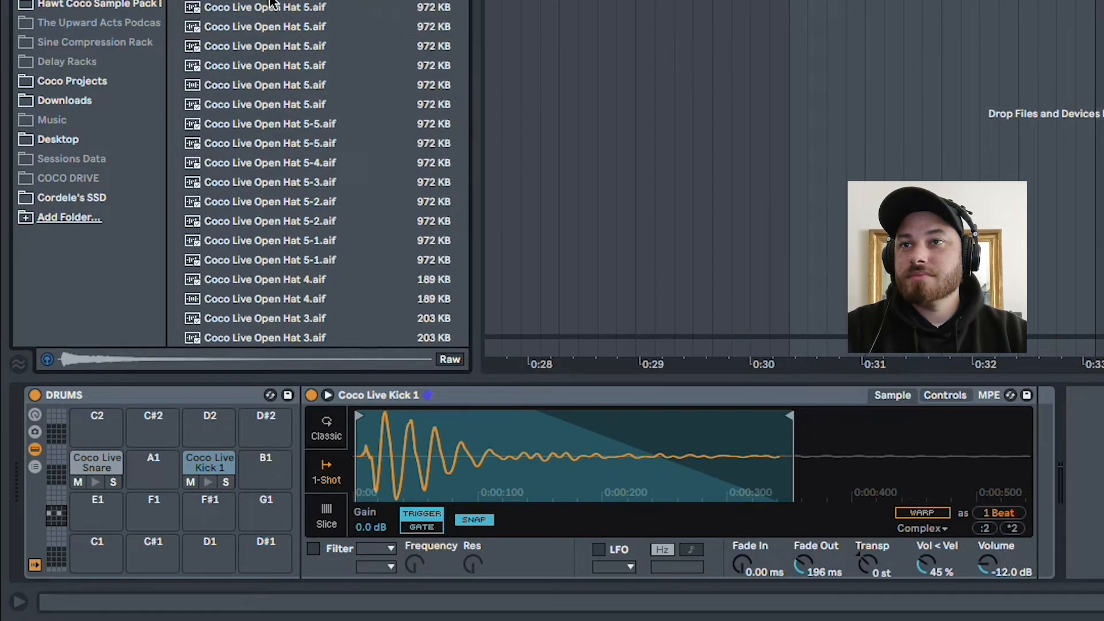
left_click(266, 104)
scroll(270, 115, "down", 4)
left_click(289, 143)
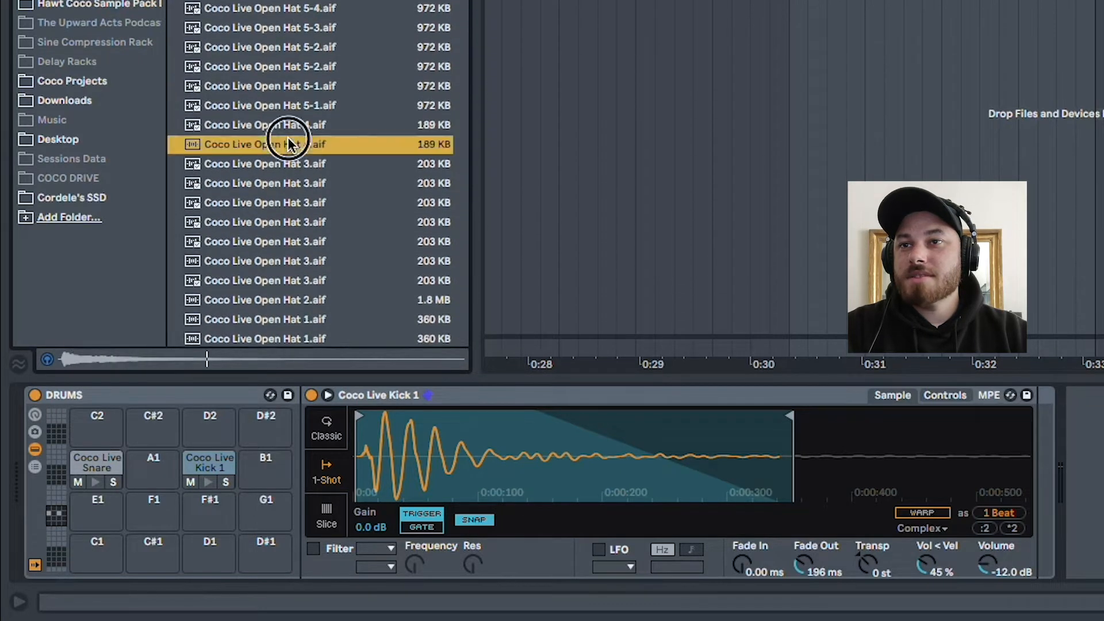
left_click_drag(279, 143, 210, 508)
Load Coco Live Closed Hat 10 onto the F1 pad and audition it.
scroll(298, 143, "down", 10)
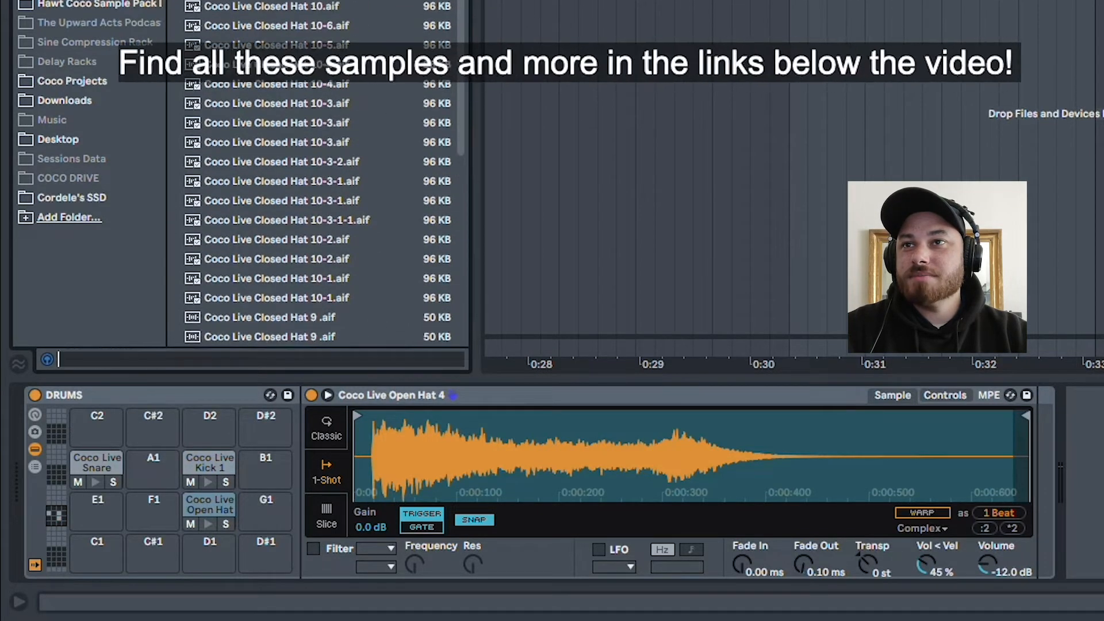
left_click_drag(270, 6, 154, 518)
left_click(152, 522)
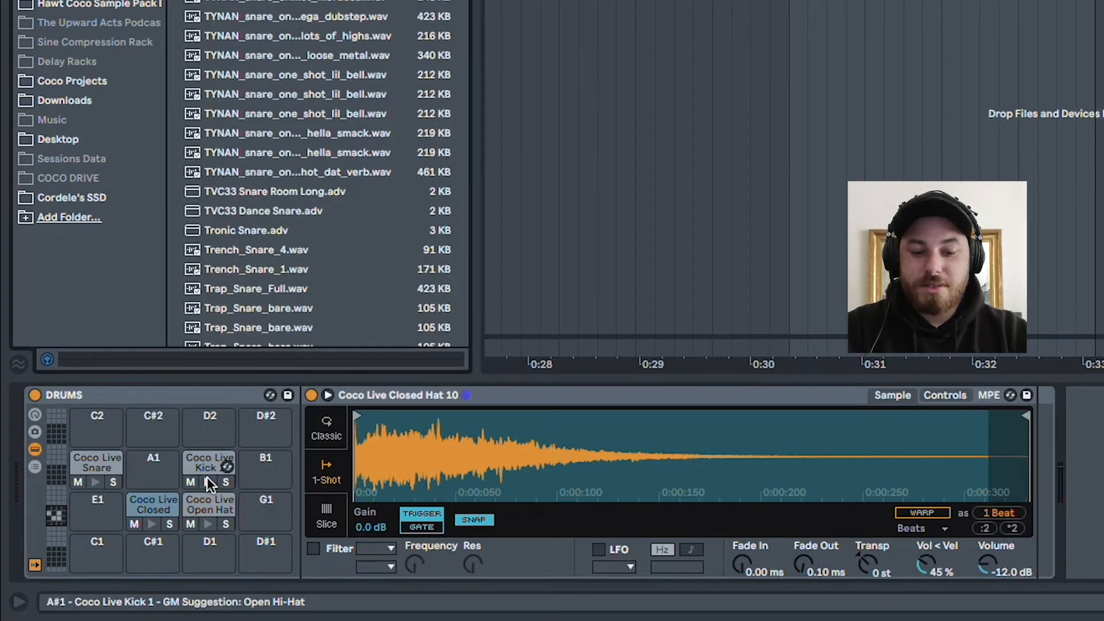
Find the Coco Live Snare samples in the browser and load Coco Live Snare Ghost Note 1-4 onto the A1 pad.
scroll(317, 174, "down", 1)
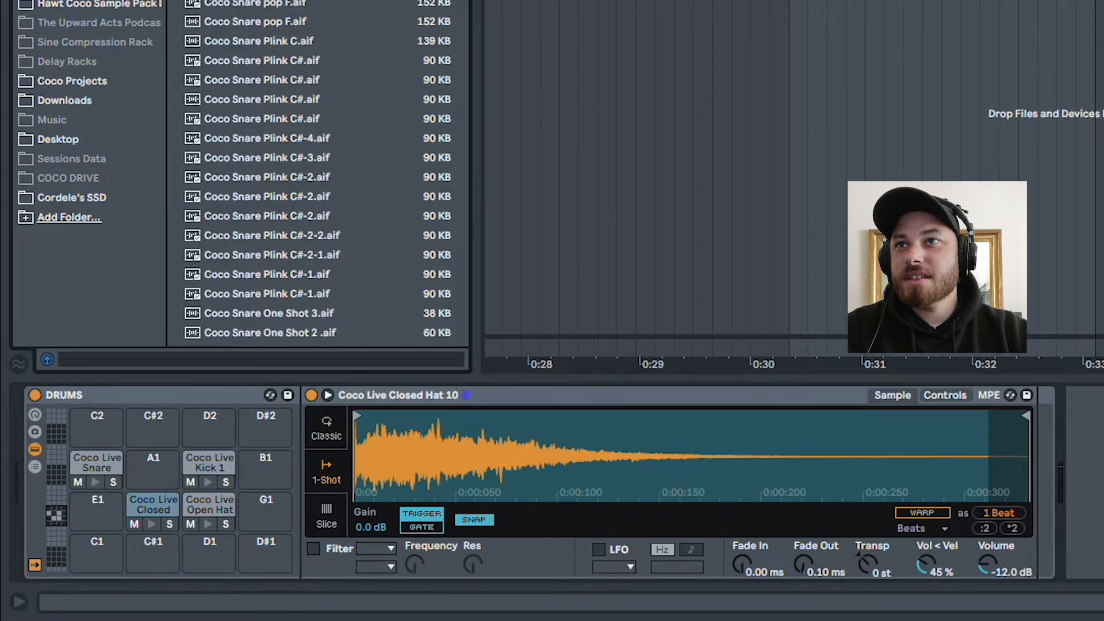
scroll(318, 174, "down", 15)
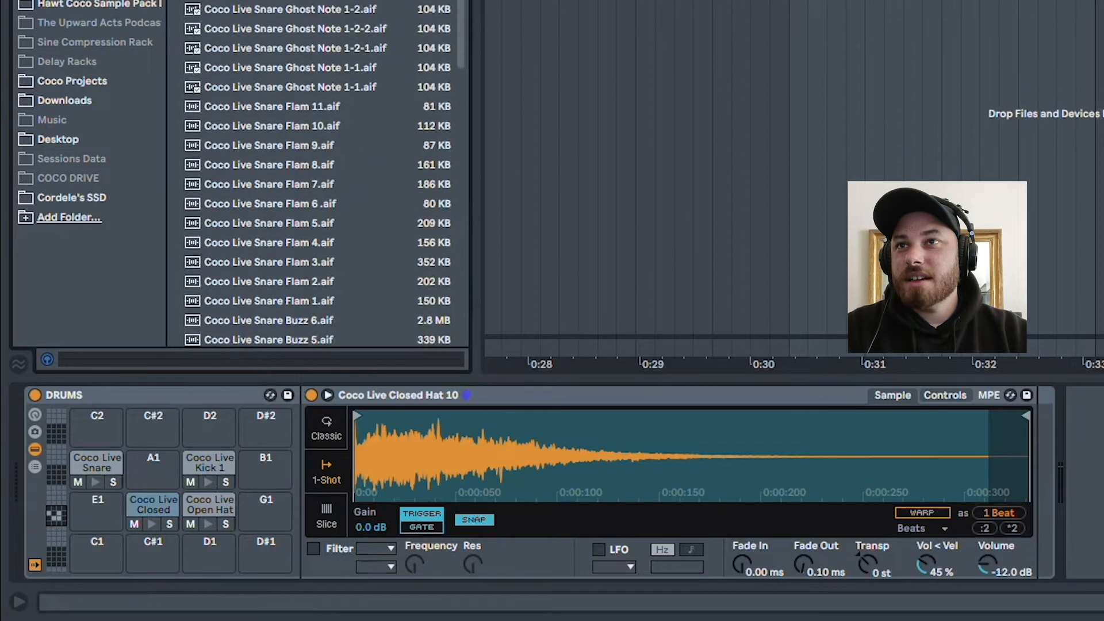
scroll(317, 174, "down", 1)
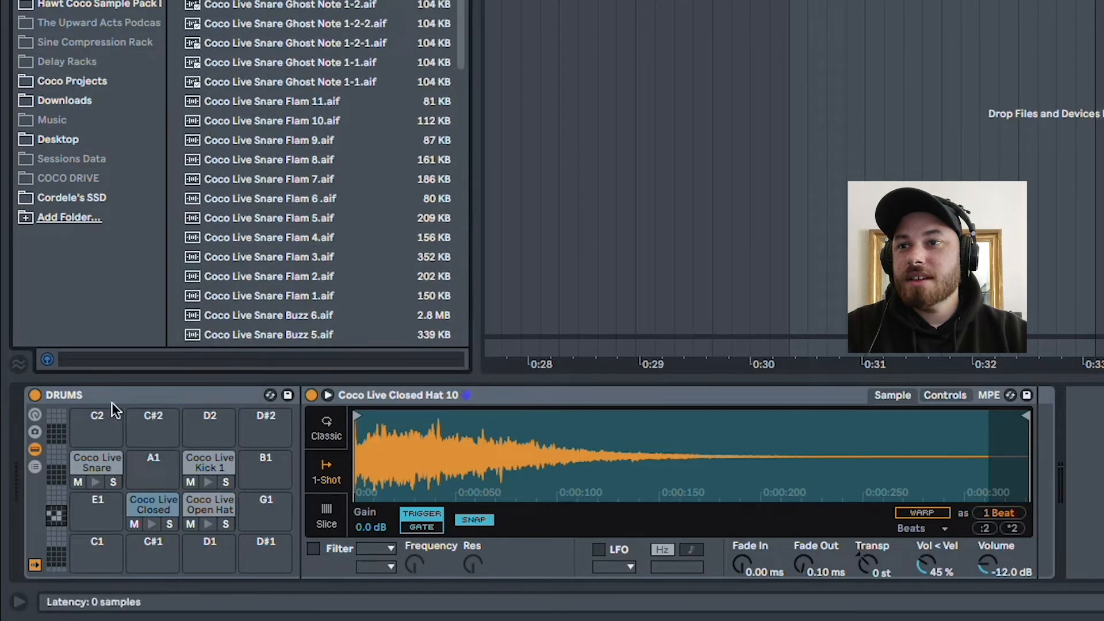
left_click(96, 480)
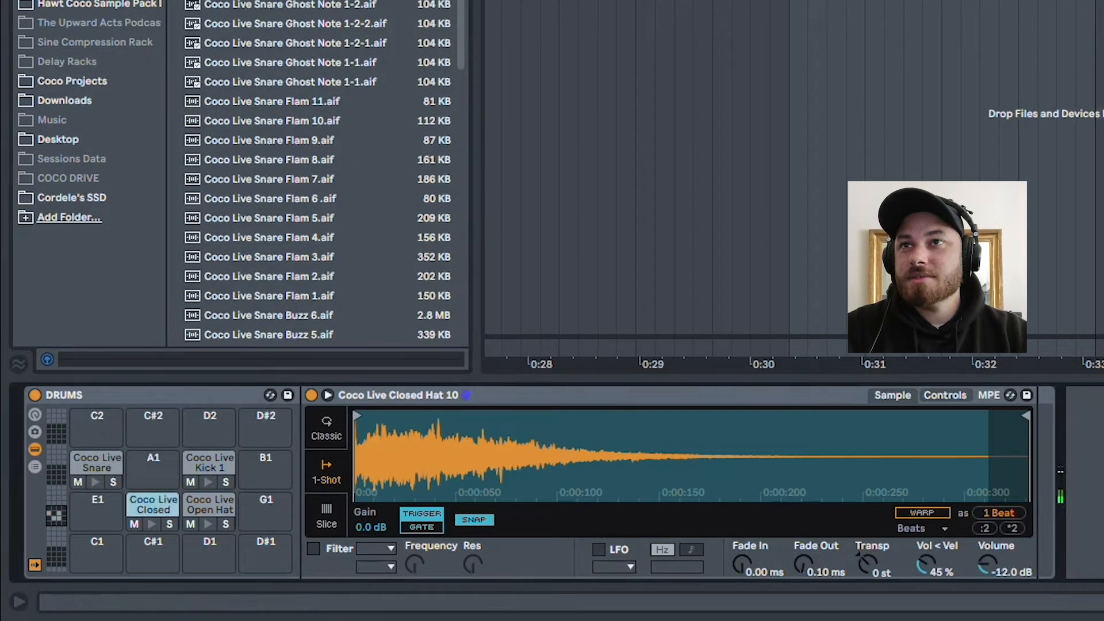
left_click_drag(276, 3, 154, 470)
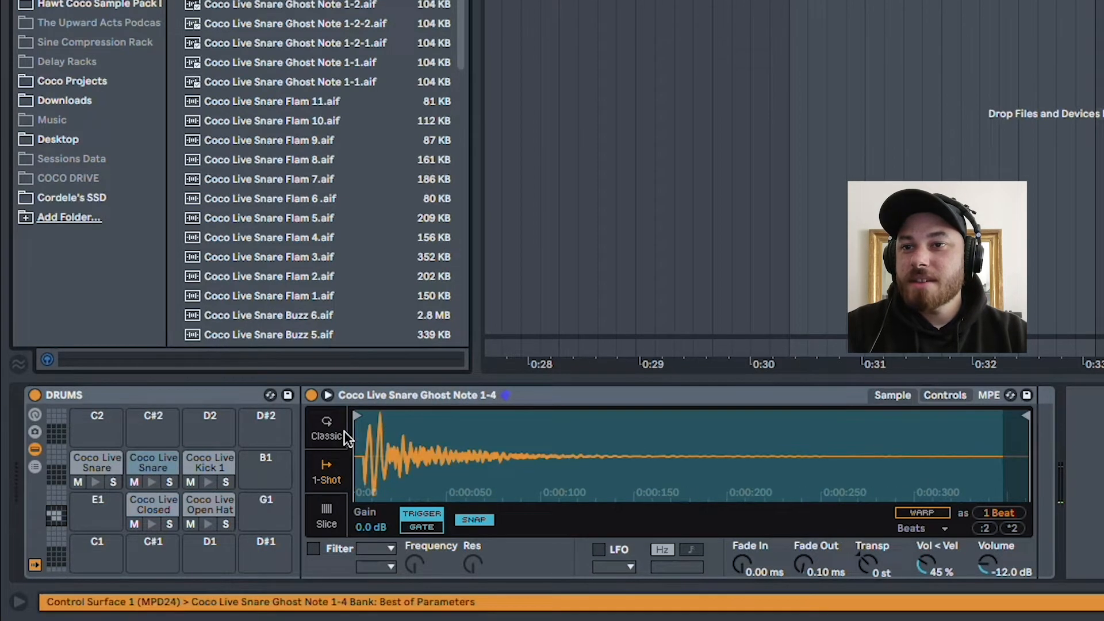
Trim the ghost note's start slightly and its end to about 225 ms, set fade out 149 ms and transpose +5 st, and audition it among the pads.
left_click_drag(357, 417, 363, 416)
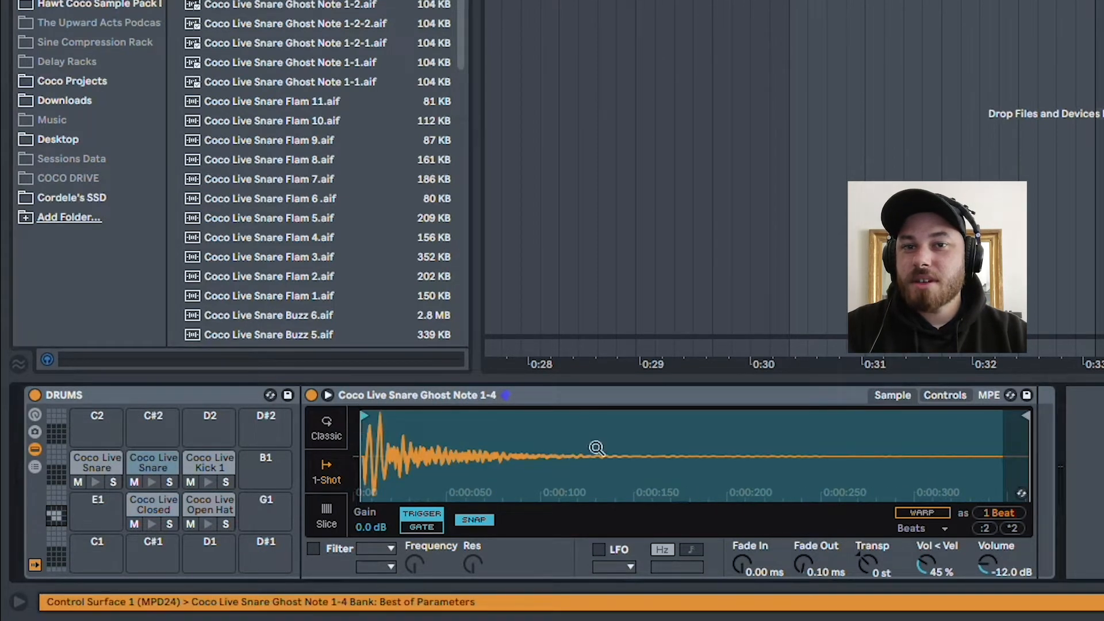
left_click_drag(1026, 415, 776, 416)
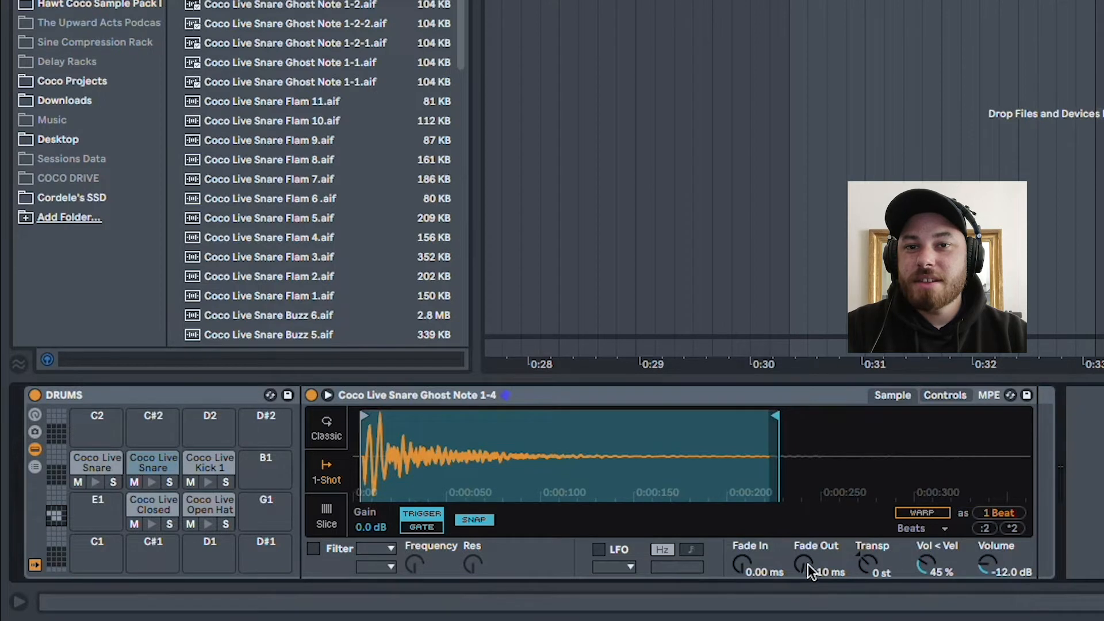
left_click_drag(808, 564, 808, 535)
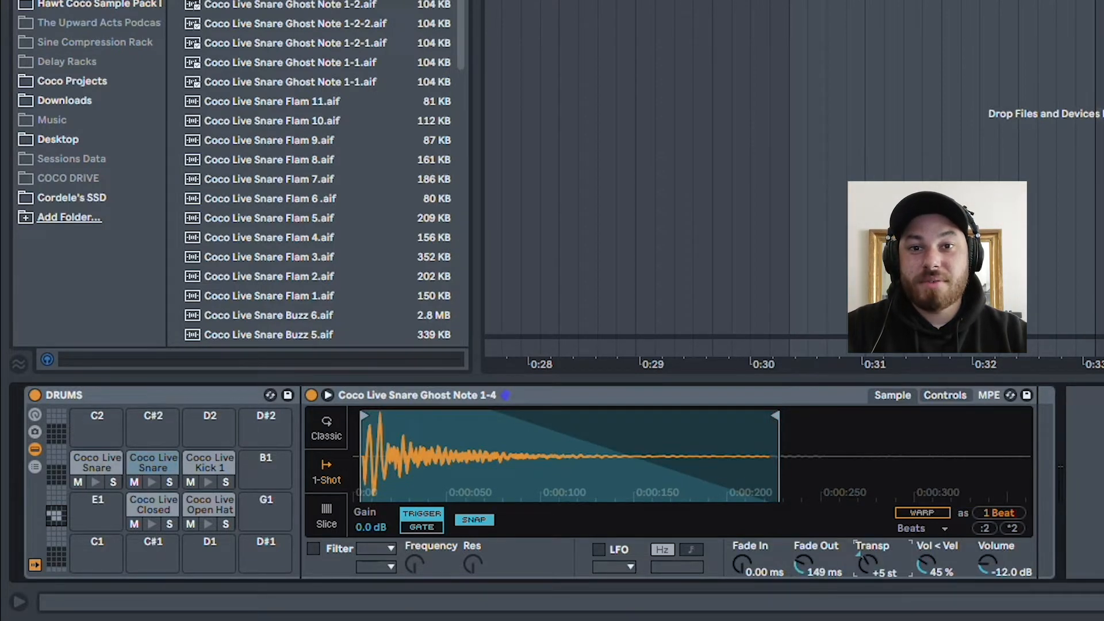
left_click(152, 480)
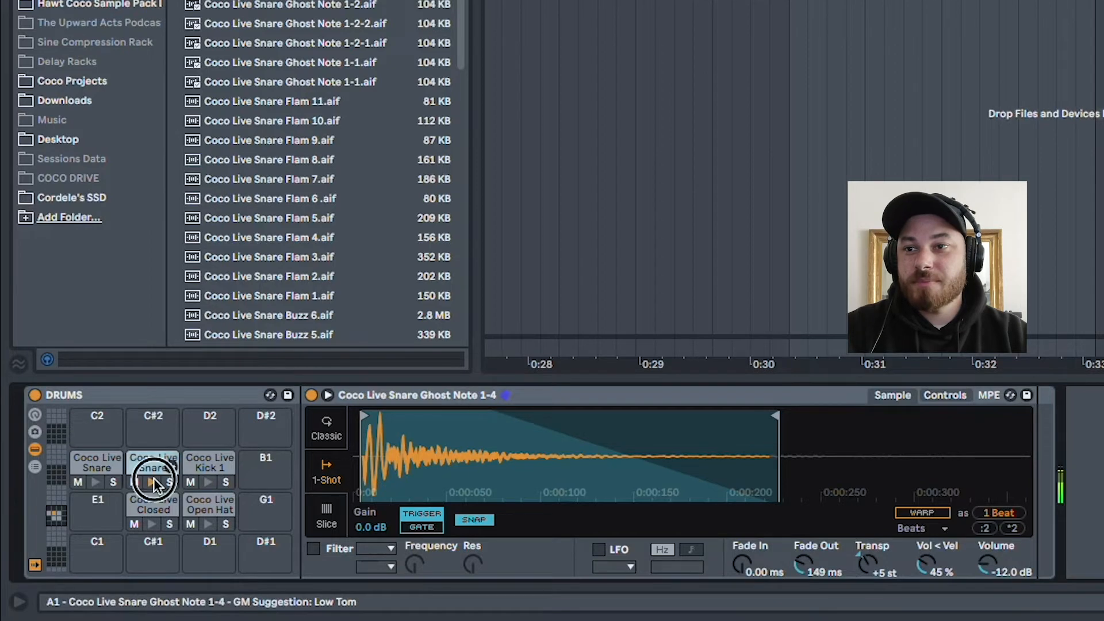
left_click(95, 481)
left_click(208, 481)
left_click(208, 525)
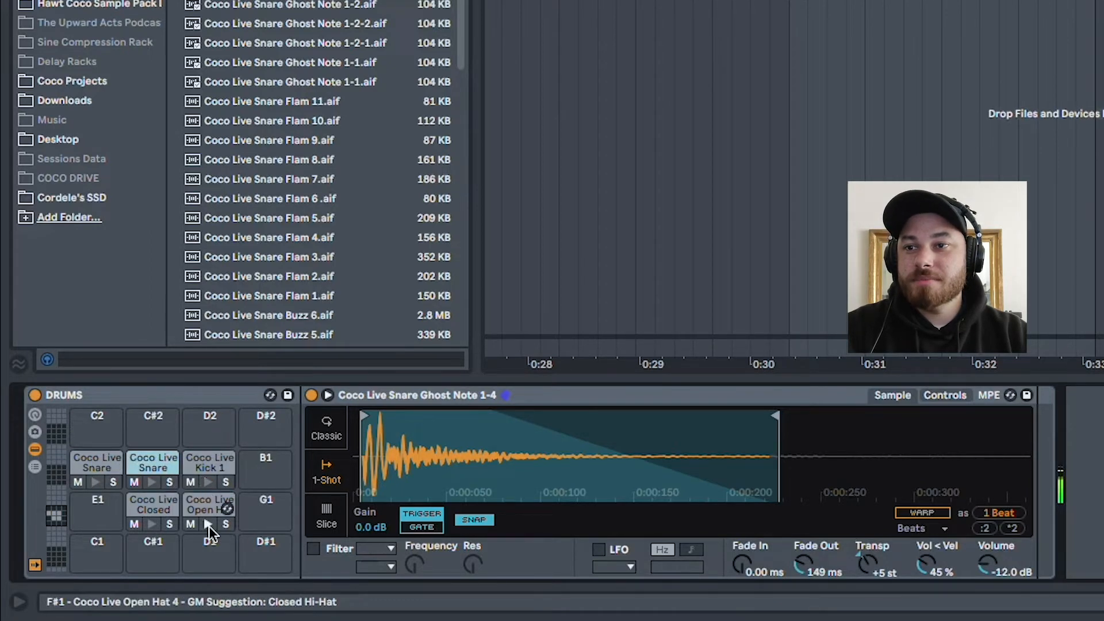
Search the browser for "coco crash", preview Coco Live Crash 5 and load it onto the E1 pad.
key("super+f")
type("crash")
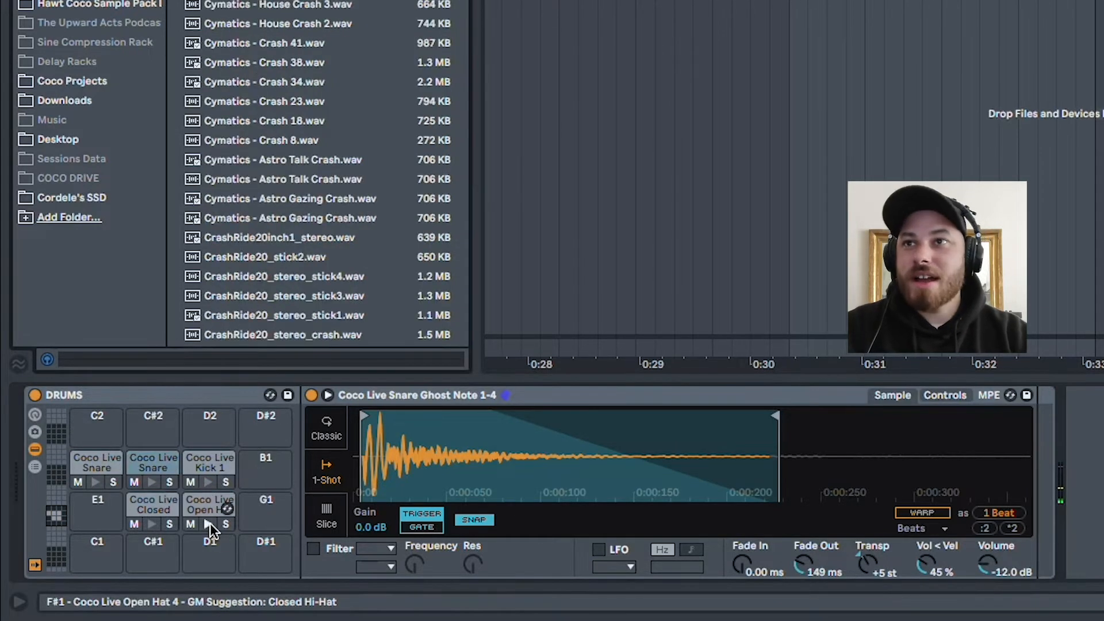
key("super+a")
type("coco")
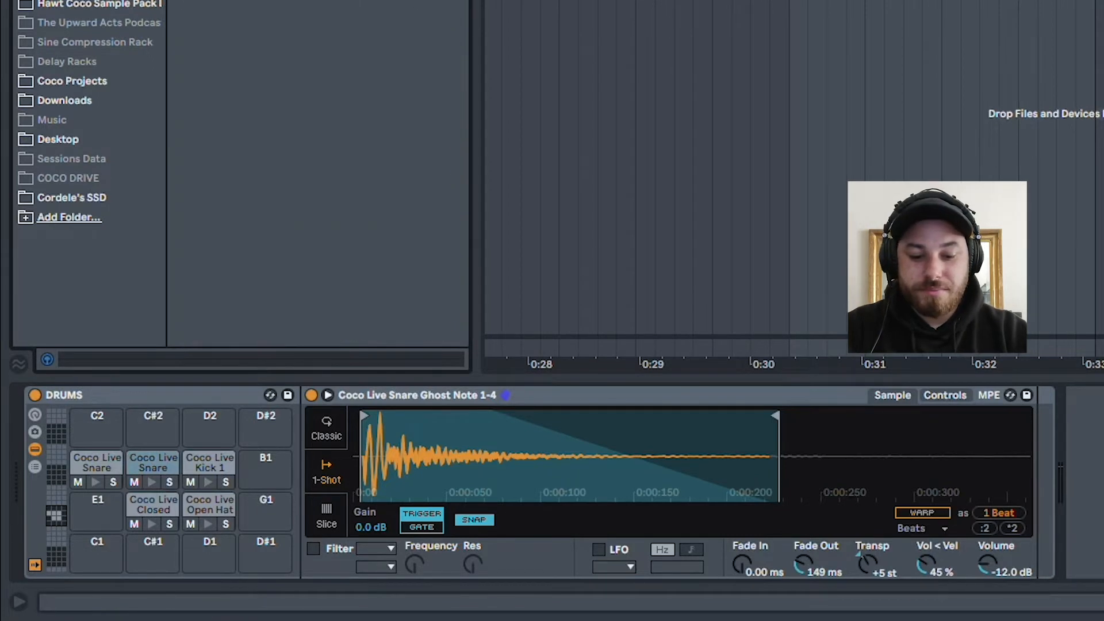
type(" crash")
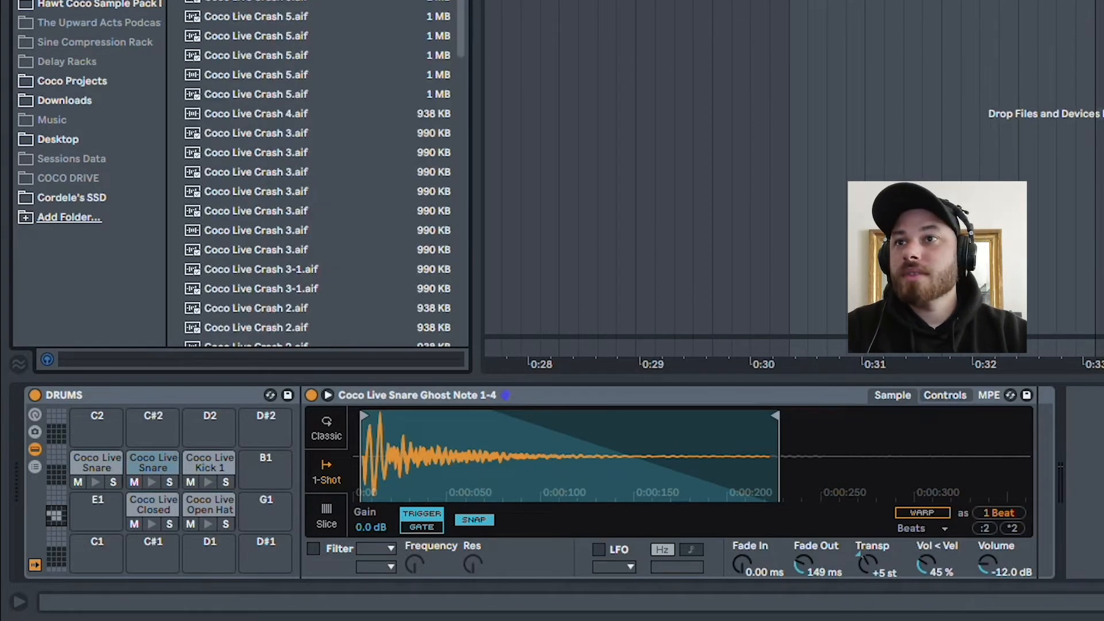
left_click(301, 35)
left_click_drag(296, 27, 103, 517)
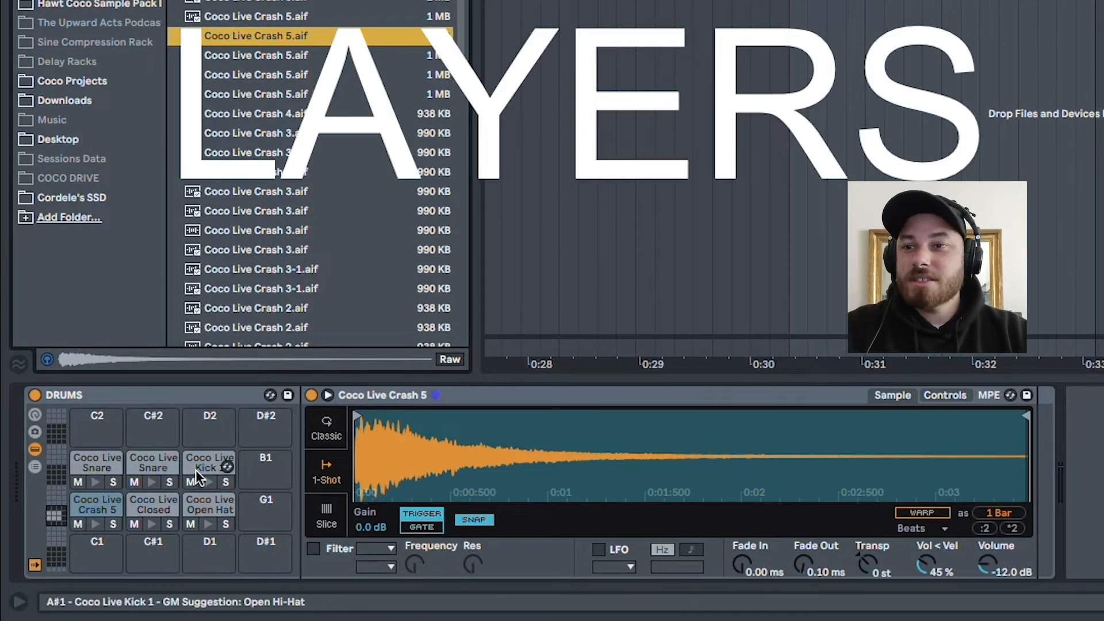
Group the Coco Live Snare Flam 8 sampler on the G#1 pad into an Instrument Rack and show its chain list.
left_click(98, 480)
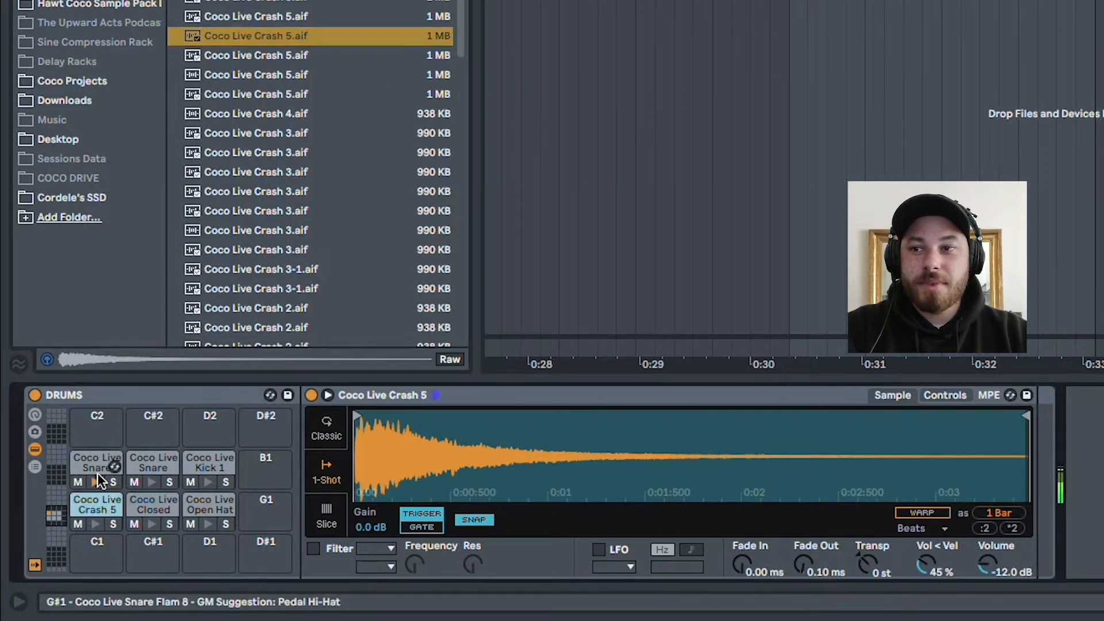
left_click(95, 465)
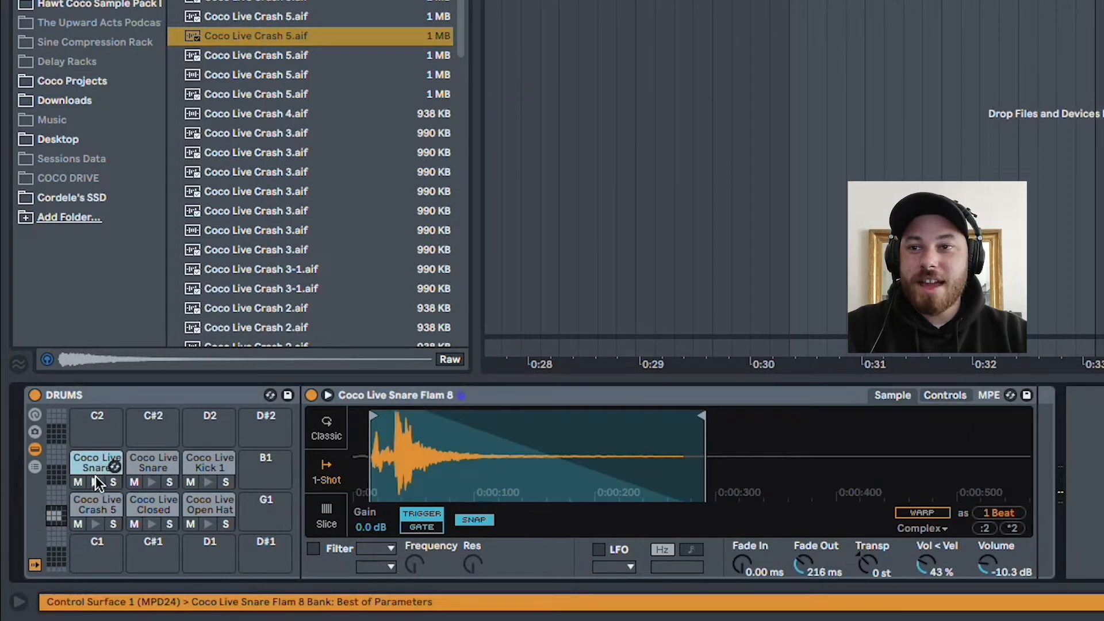
left_click(468, 395)
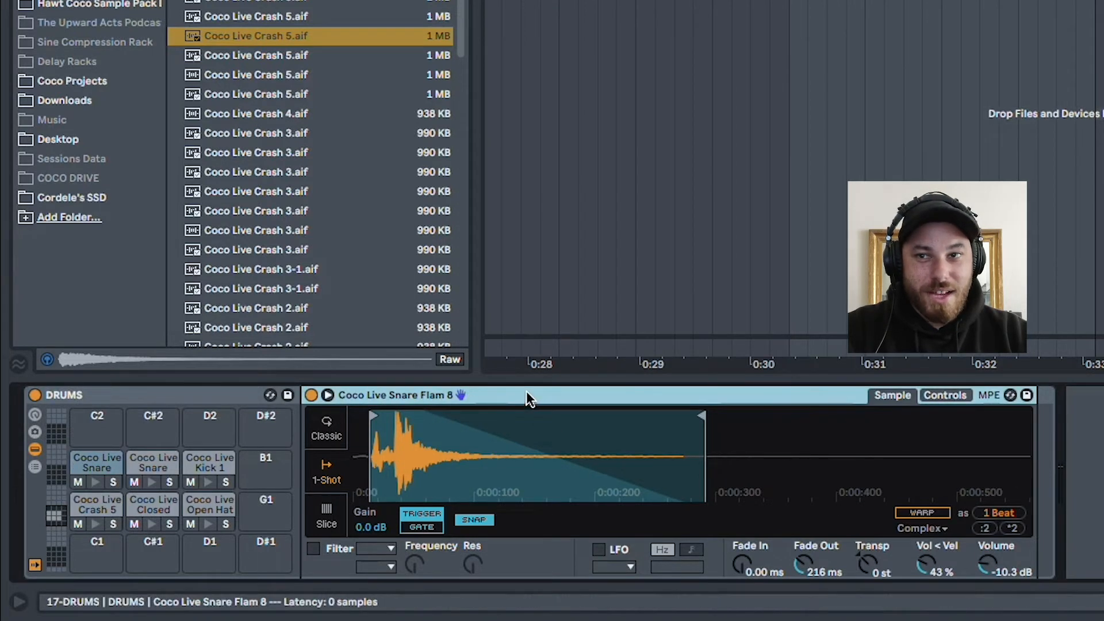
key("super+g")
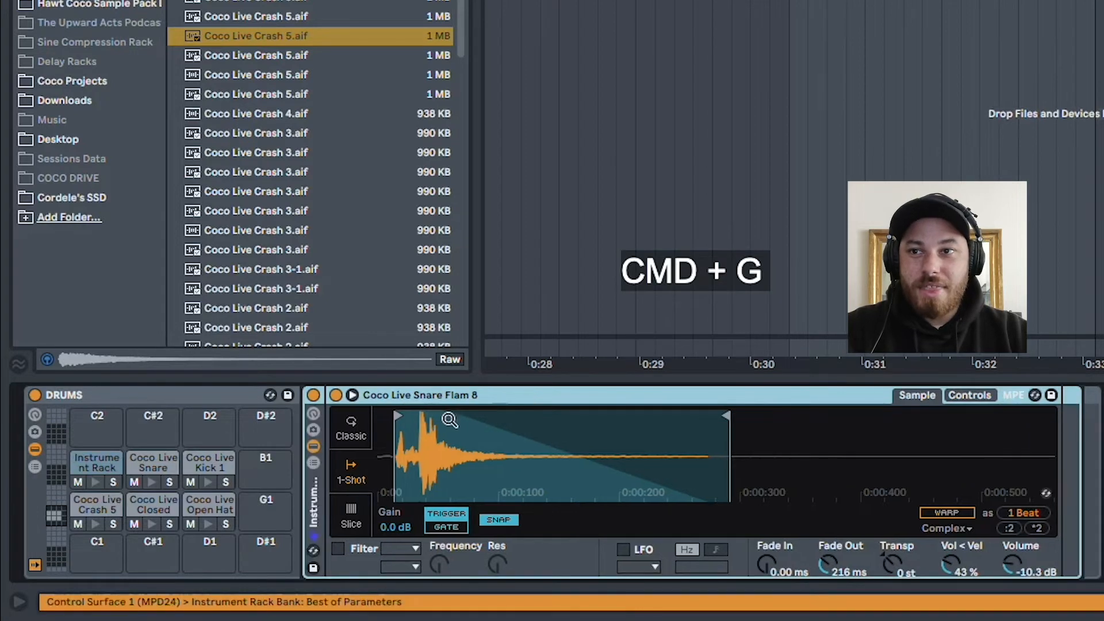
left_click(315, 464)
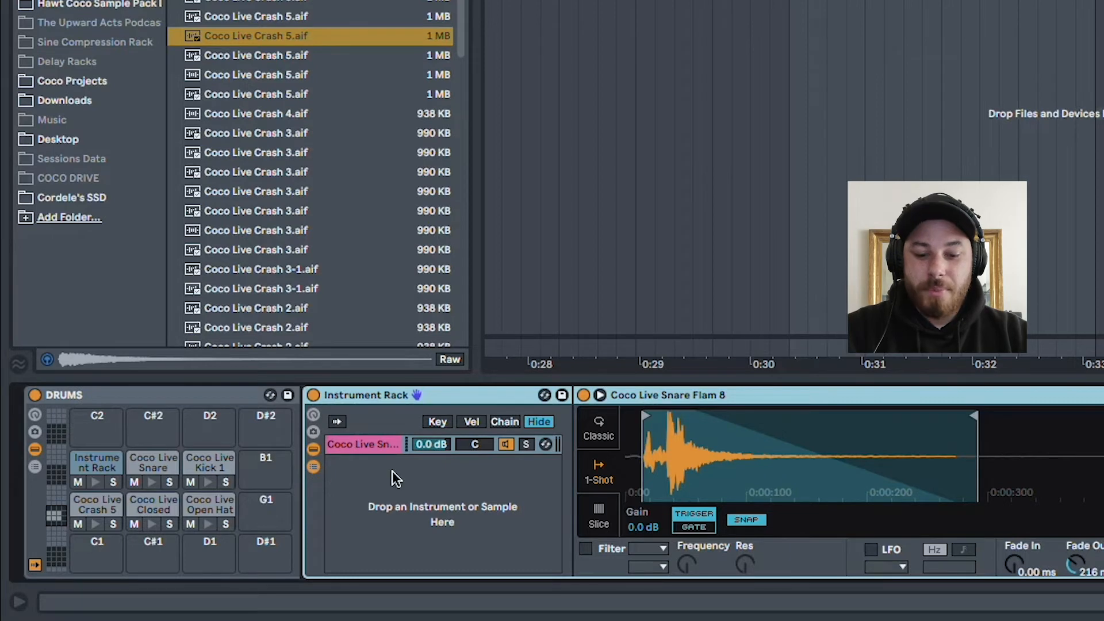
Search for Coco snare samples, preview Coco Digital Snare One-Shot 21 and add it as a second chain in the Instrument Rack.
key("super+f")
type("snare")
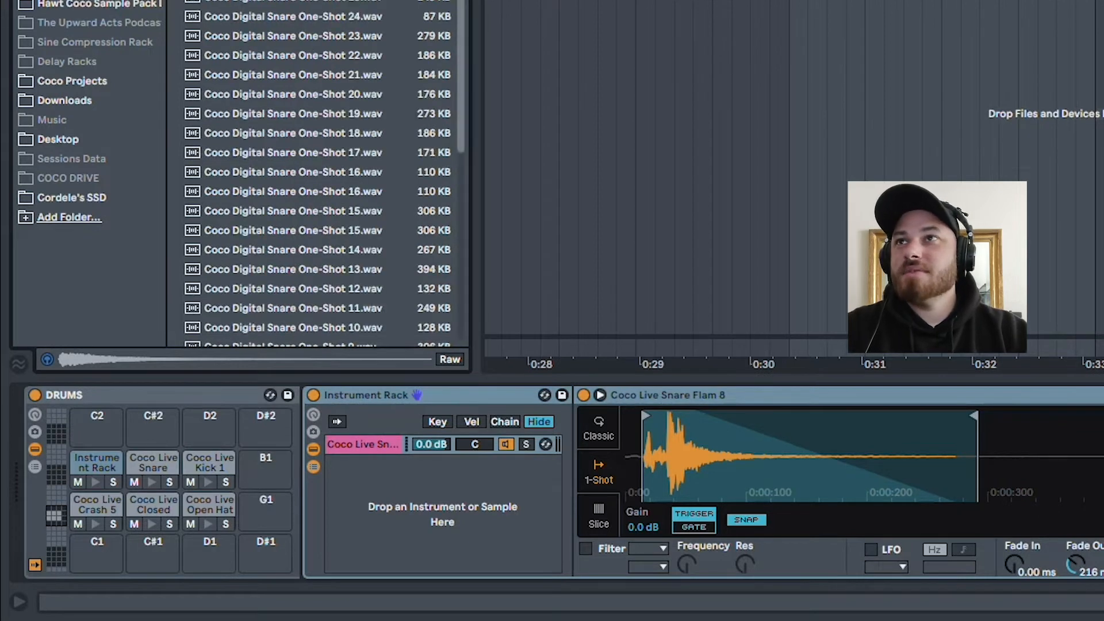
left_click(348, 82)
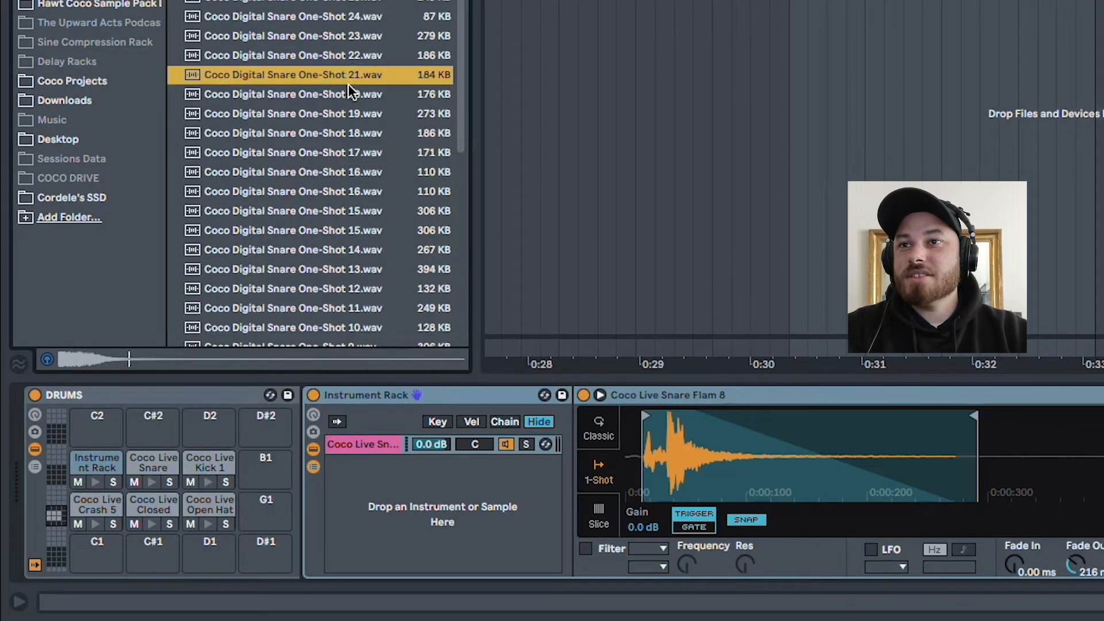
left_click_drag(324, 74, 429, 507)
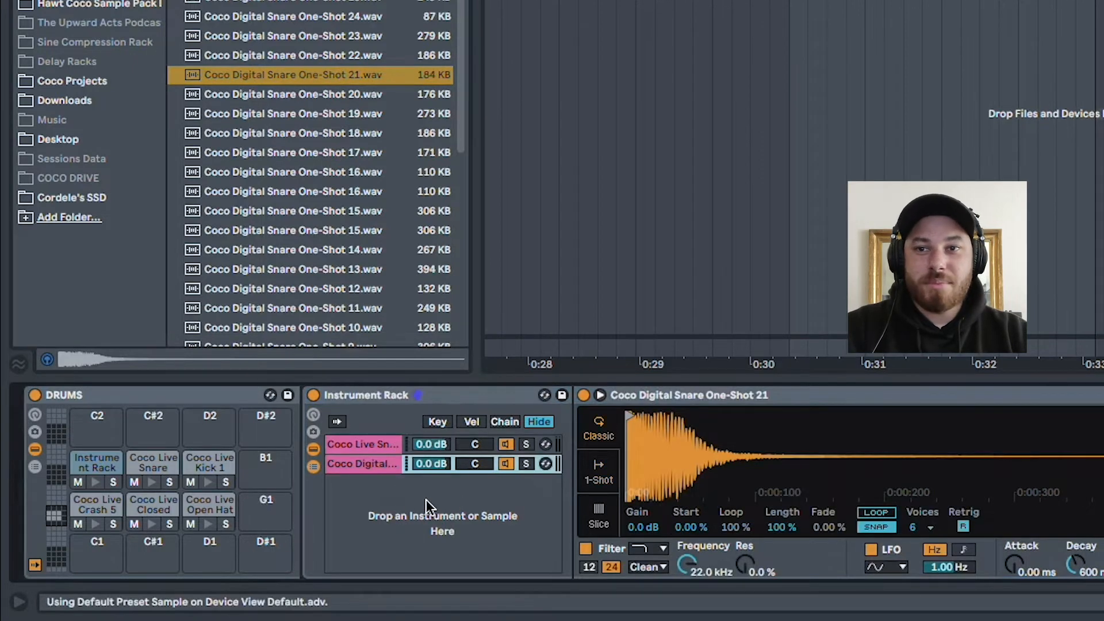
Switch the Coco Digital Snare One-Shot 21 layer to 1-Shot mode, trim its end to about 340 ms, and set fade in 0 ms and fade out 54.9 ms.
left_click(375, 447)
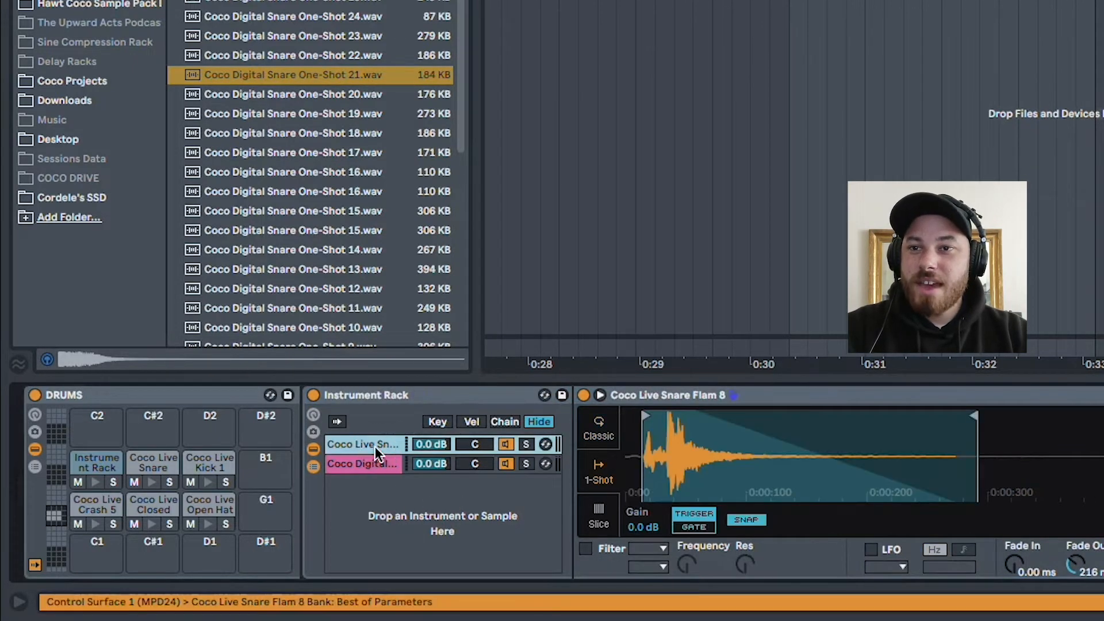
left_click(597, 467)
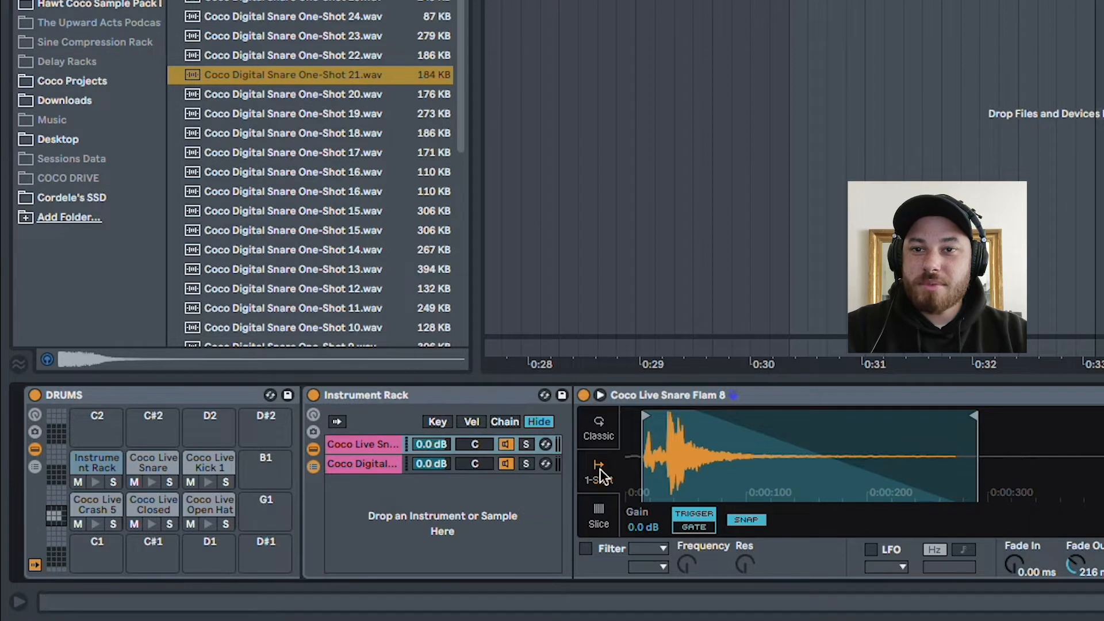
left_click(385, 465)
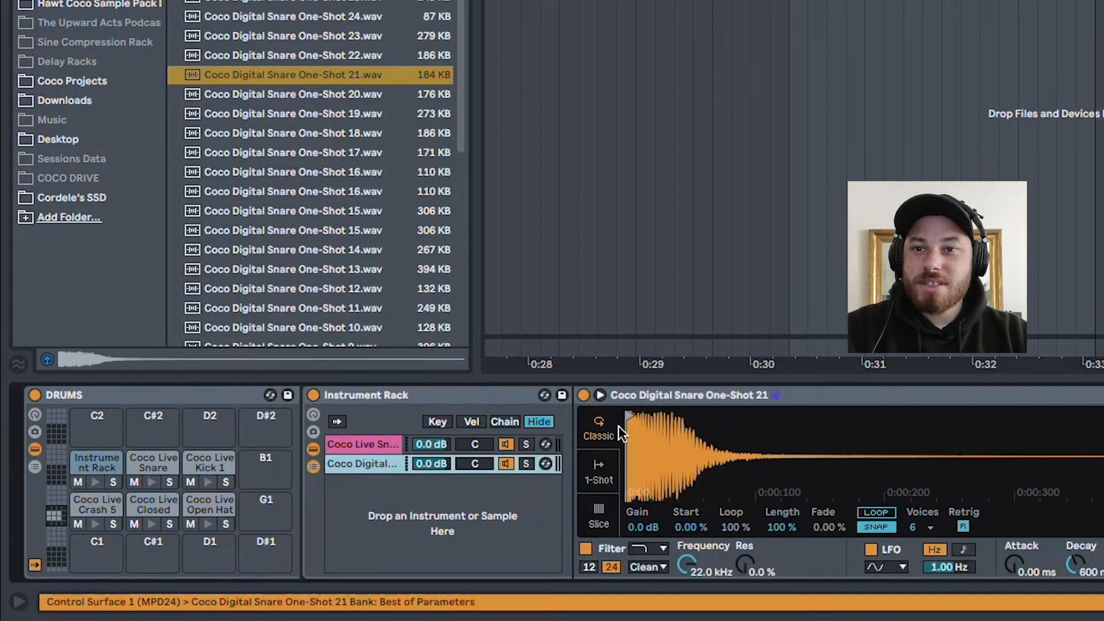
left_click(611, 478)
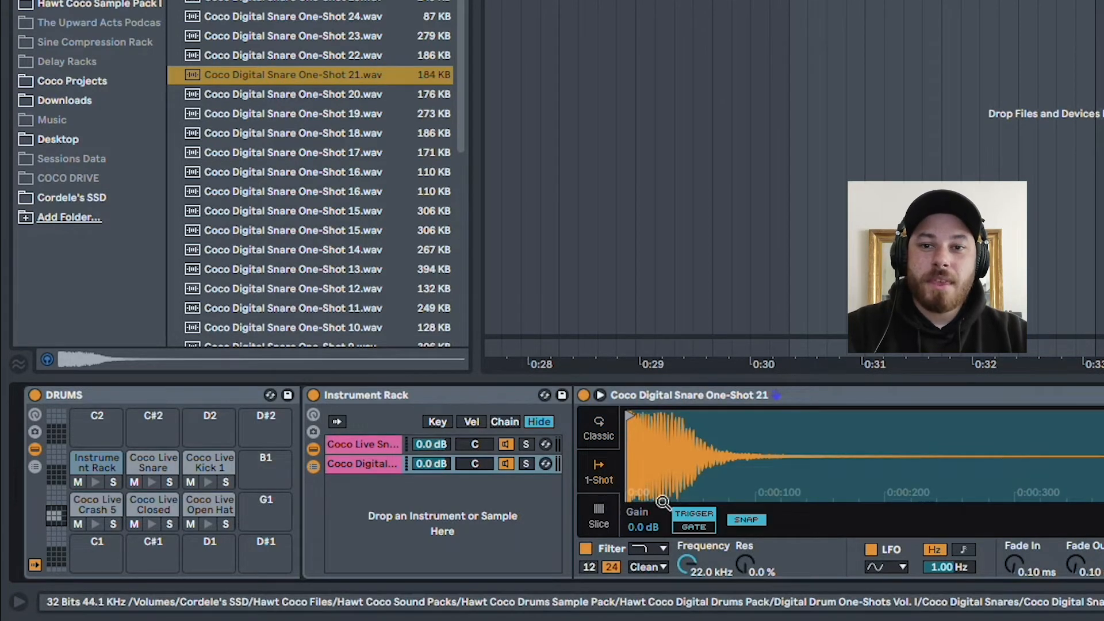
left_click_drag(1022, 561, 1022, 553)
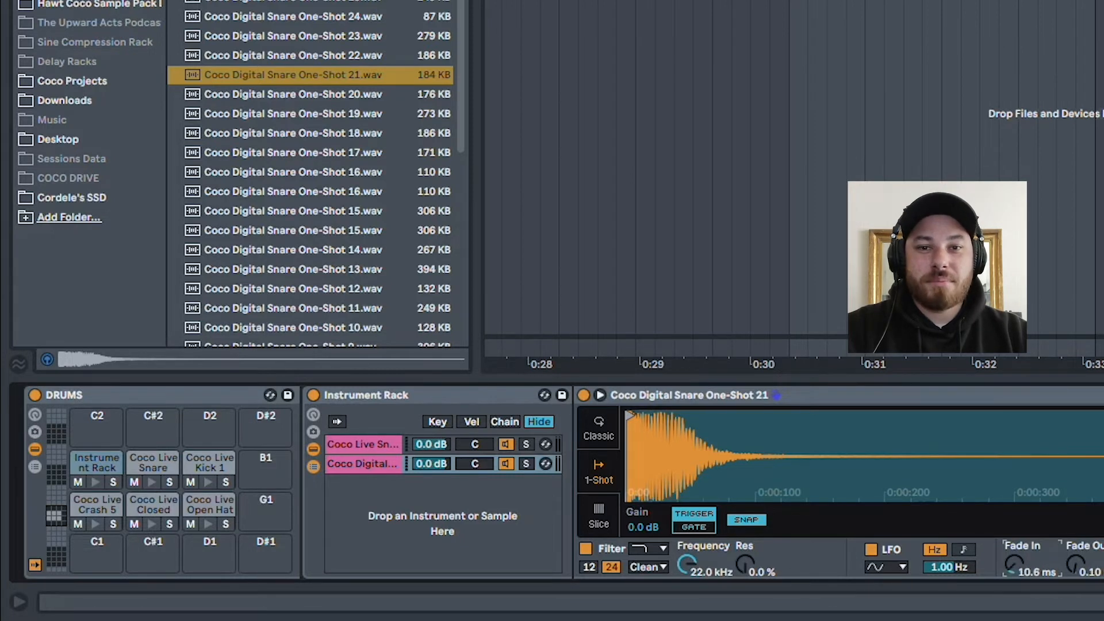
mouse_move(1087, 569)
left_mouse_down()
mouse_move(1088, 546)
mouse_move(1084, 564)
left_mouse_up()
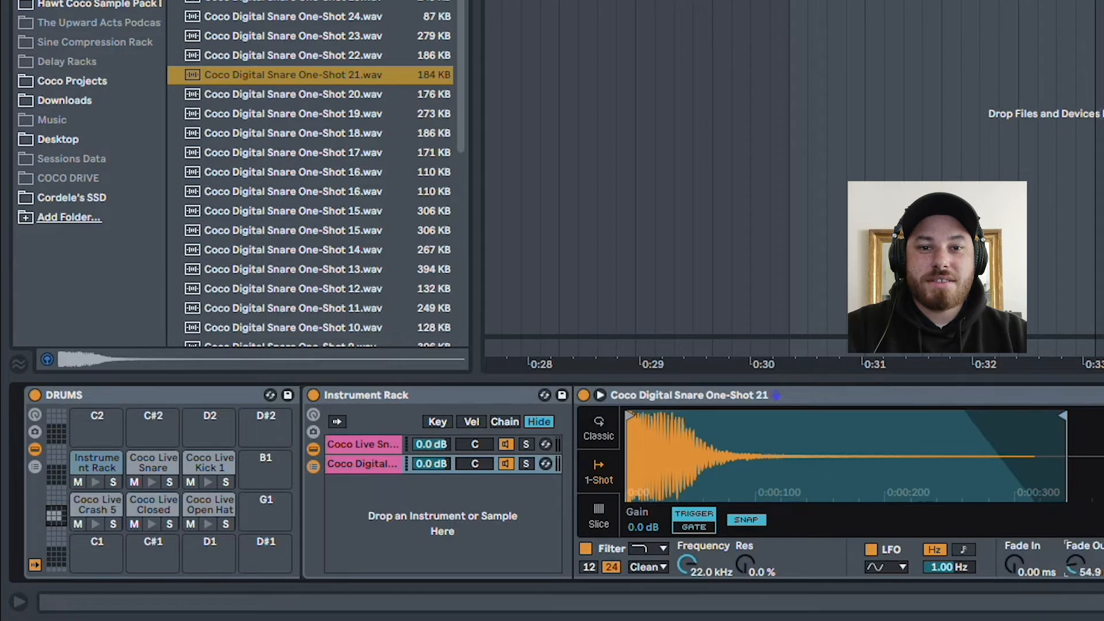
Turn off the digital snare layer's filter and LFO, and audition the layered snare on the G#1 pad.
left_click(585, 549)
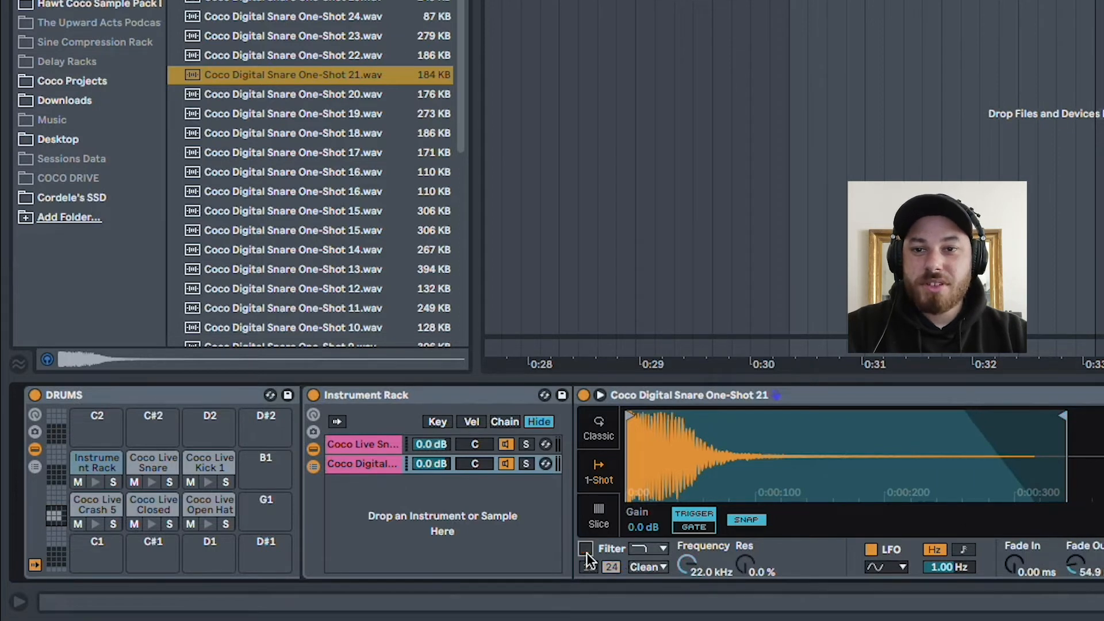
left_click(872, 550)
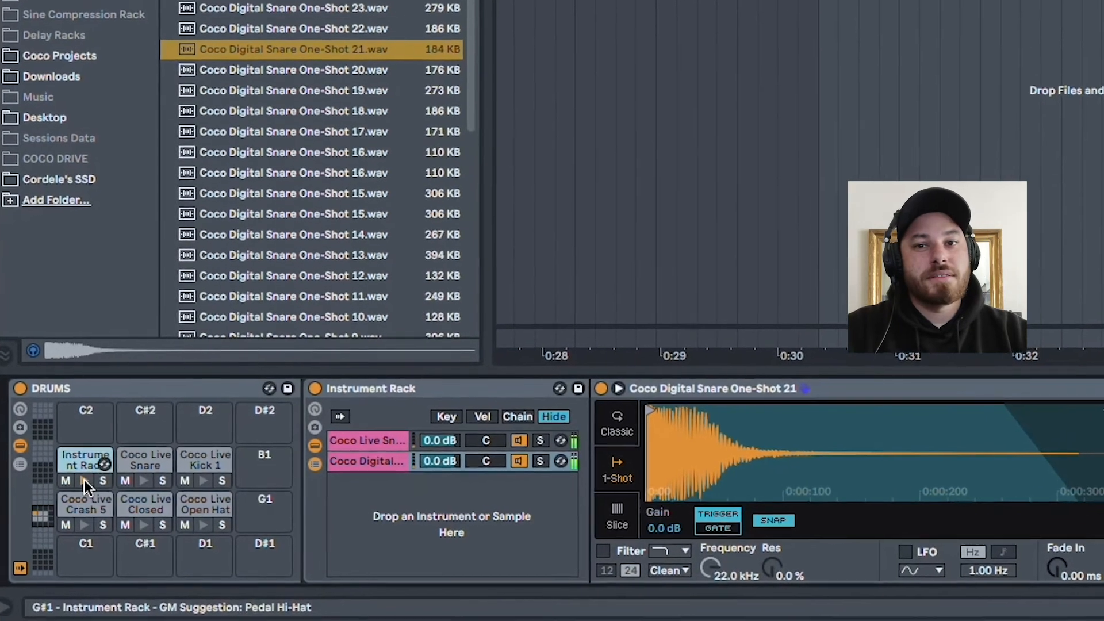
left_click(96, 481)
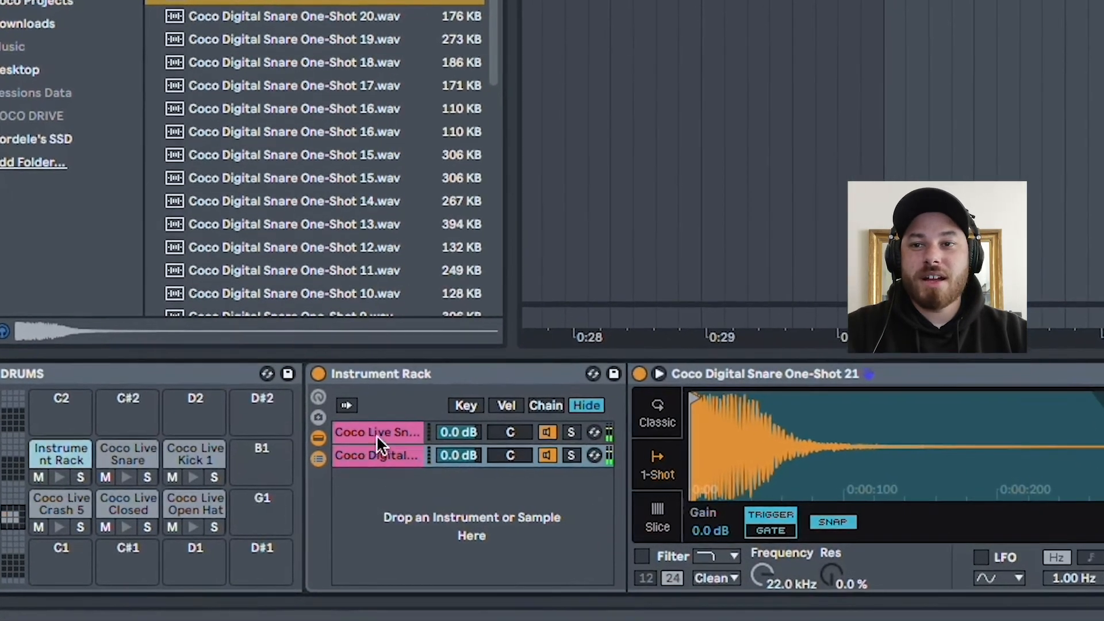
Balance the snare layers by setting the digital chain to -7.4 dB, panning it 9L and the live chain 13R, and audition the pad.
left_click(374, 437)
left_click(377, 457)
left_click(391, 426)
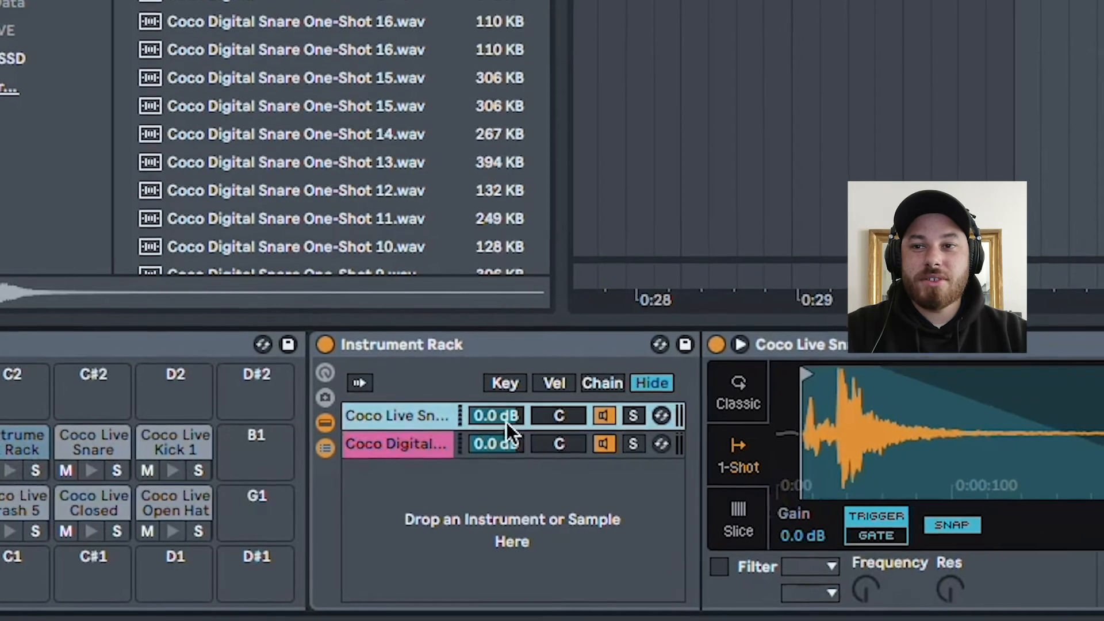
left_click_drag(505, 416, 521, 464)
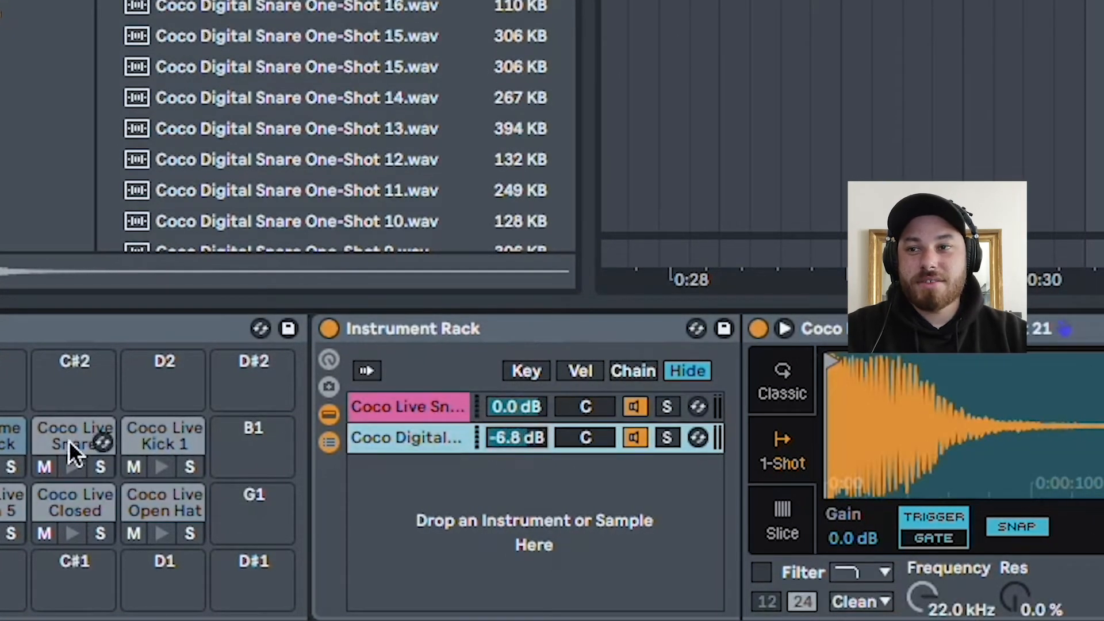
left_click(0, 470)
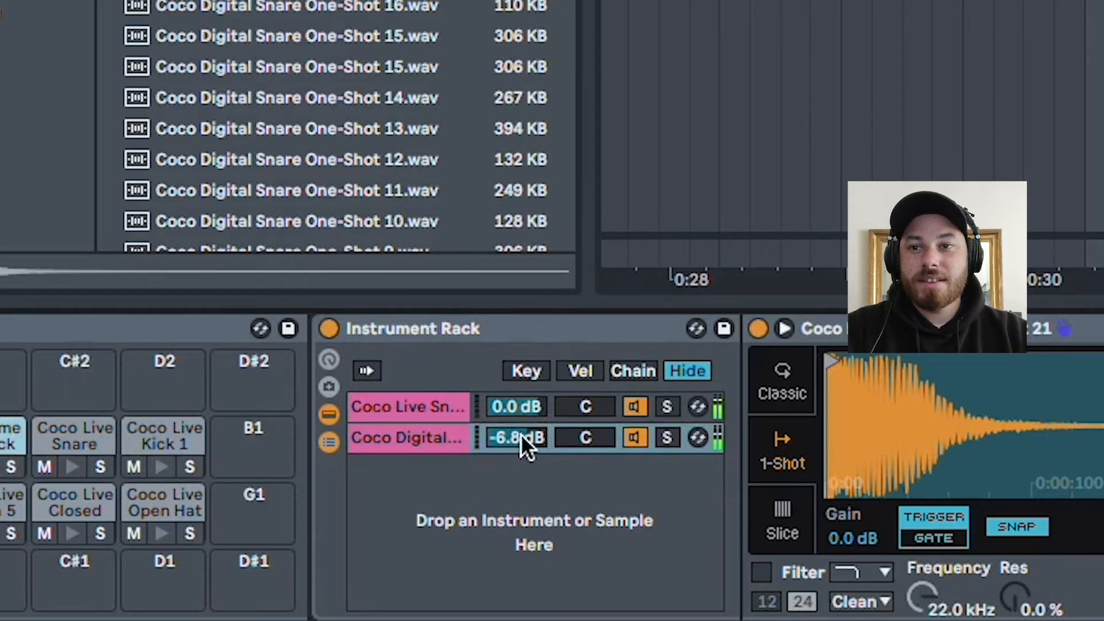
left_click_drag(523, 437, 524, 441)
mouse_move(589, 409)
left_mouse_down()
mouse_move(589, 397)
mouse_move(595, 438)
mouse_move(604, 413)
left_mouse_up()
left_click(2, 471)
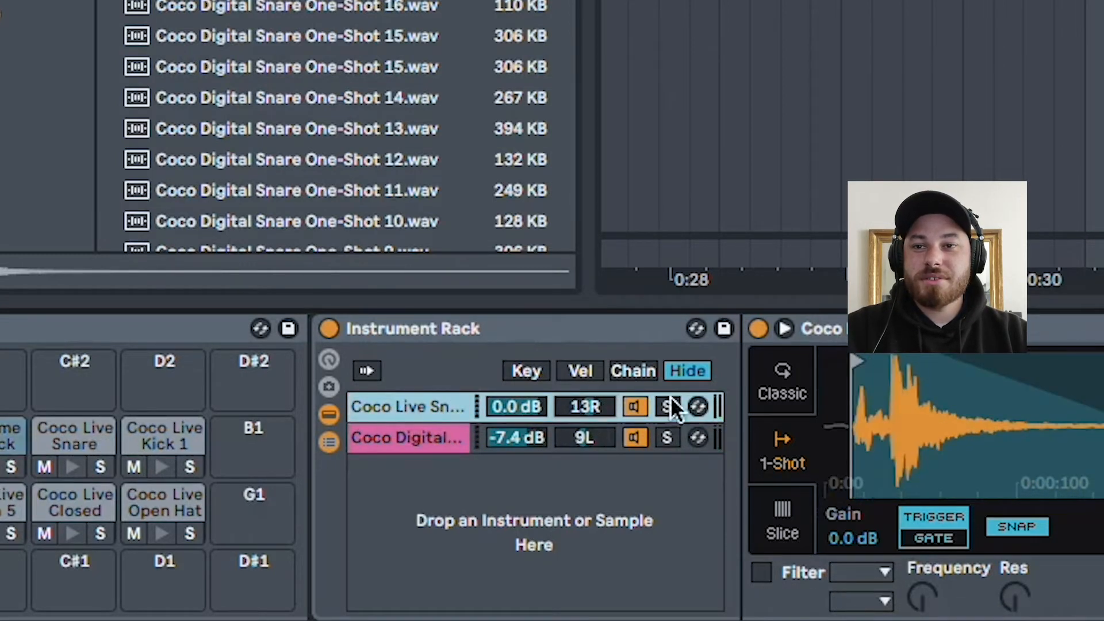
Toggle the live and digital snare chains' mutes, leaving the live chain off, and audition the digital layer alone on the G#1 pad.
left_click(633, 405)
left_click(639, 431)
left_click(636, 407)
left_click(639, 431)
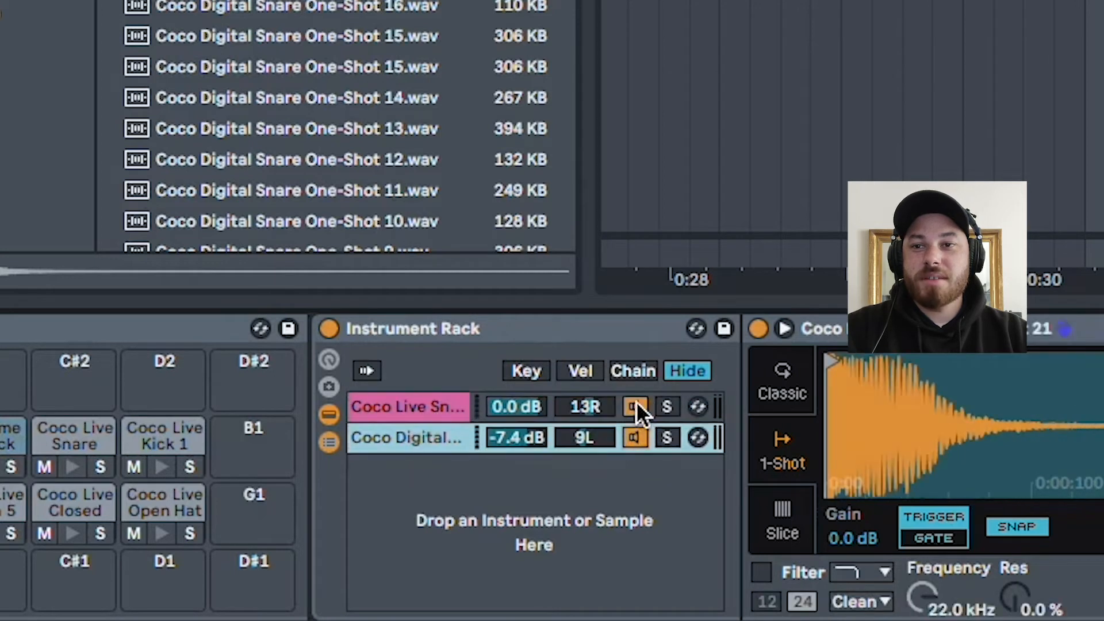
left_click(627, 404)
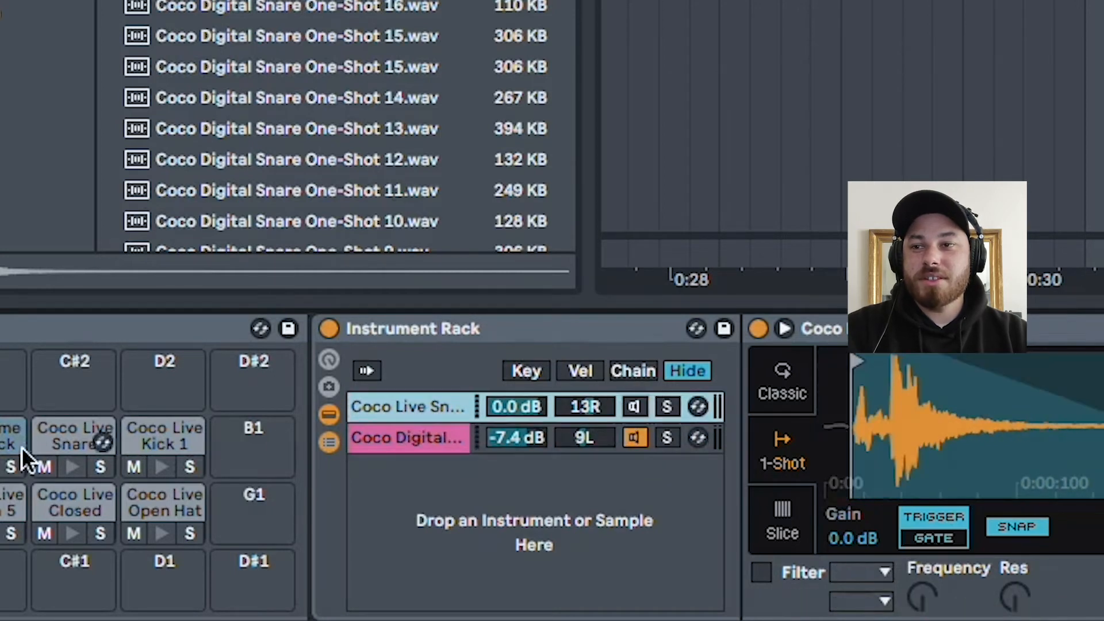
left_click(1, 465)
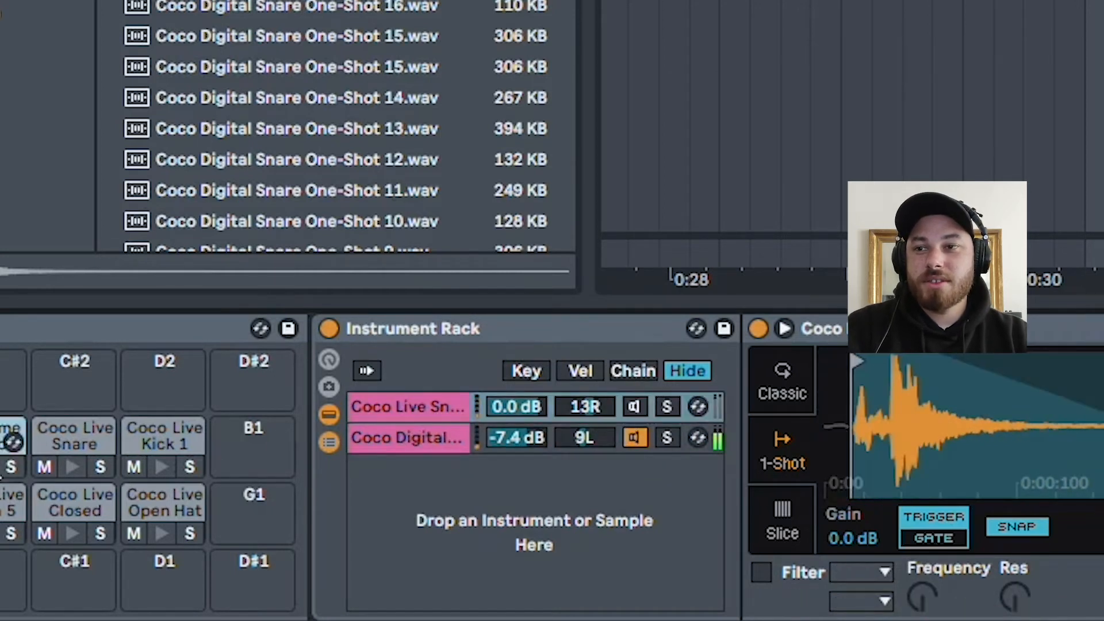
Reactivate the live snare chain, compare the two snare layers using solo, and audition the full layered snare on the G#1 pad.
left_click(639, 405)
left_click(664, 406)
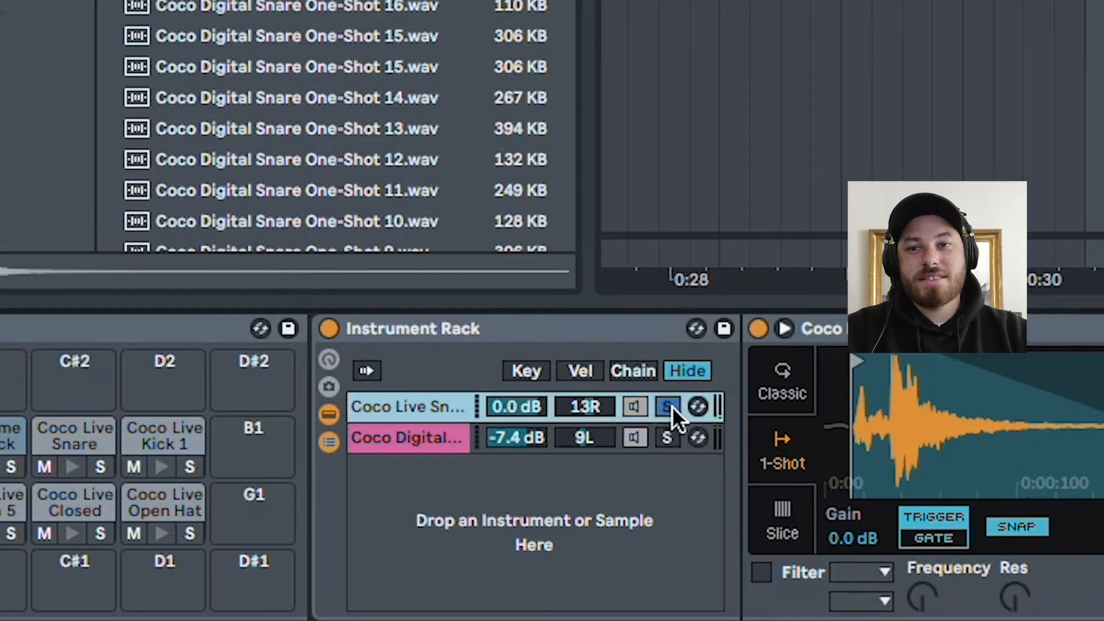
left_click(667, 406)
left_click(666, 442)
left_click(698, 406)
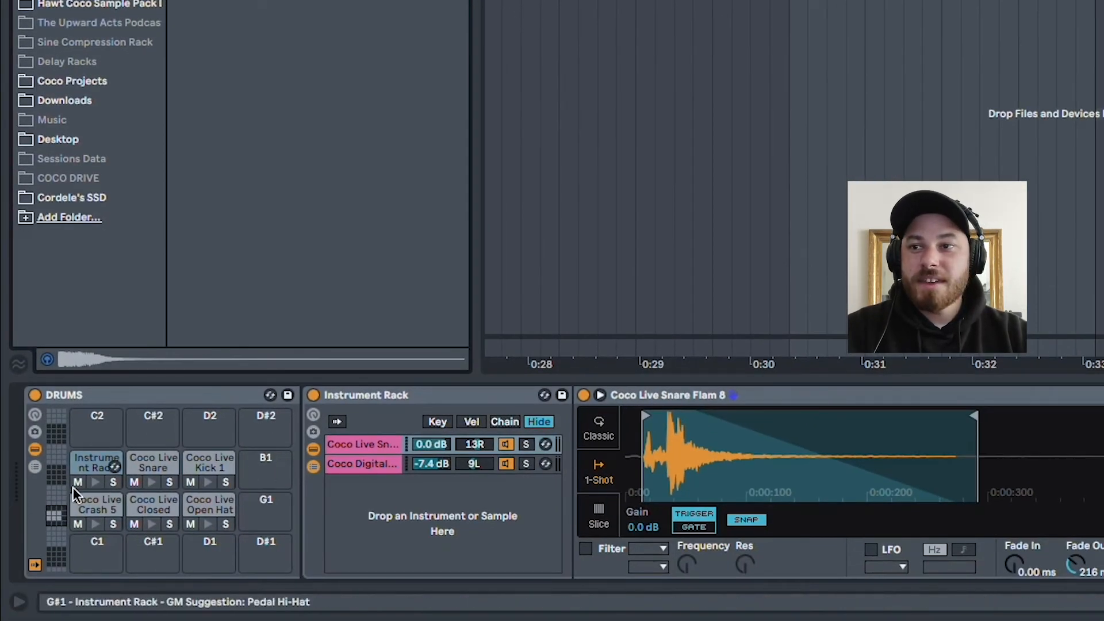
left_click(96, 480)
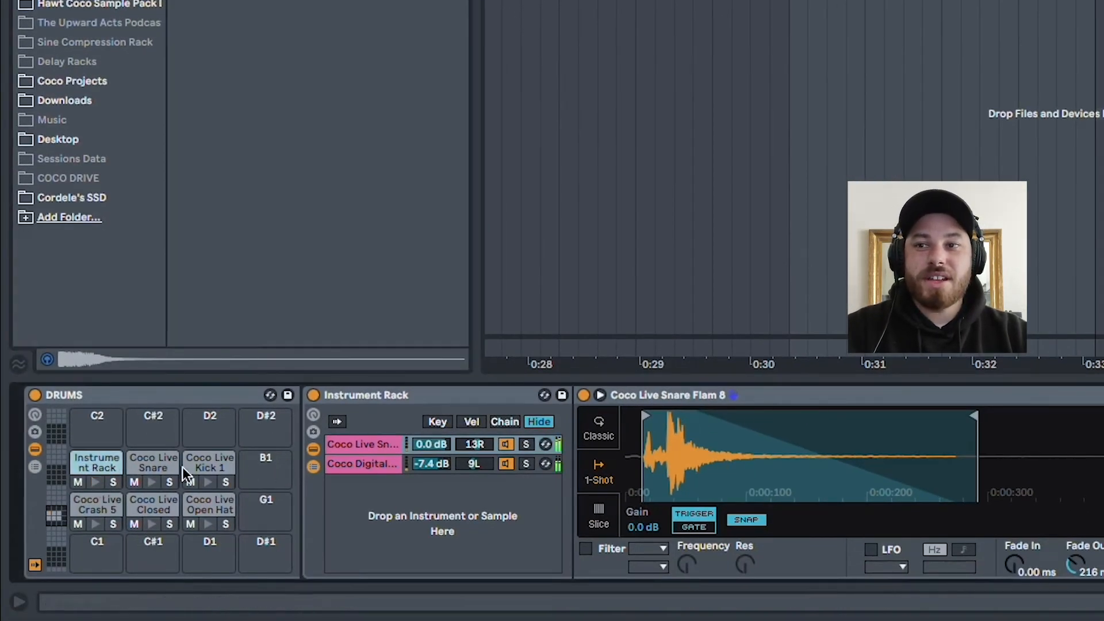
Group Coco Live Kick 1 into an Instrument Rack, show its chain list, and check the chain and velocity zones.
left_click(203, 468)
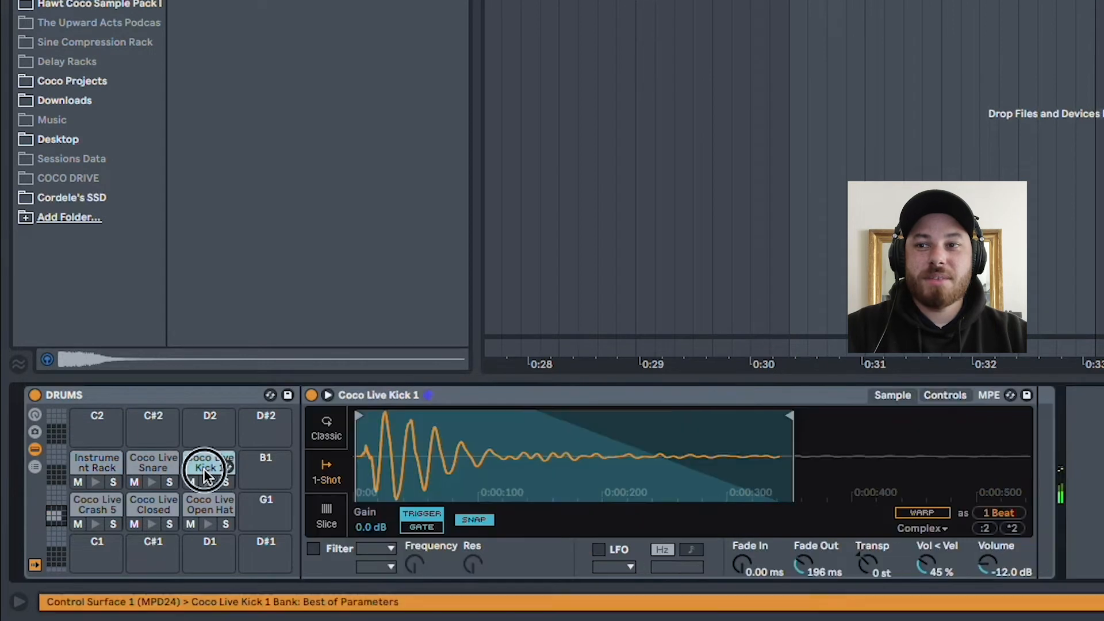
left_click(458, 394)
key("ctrl+g")
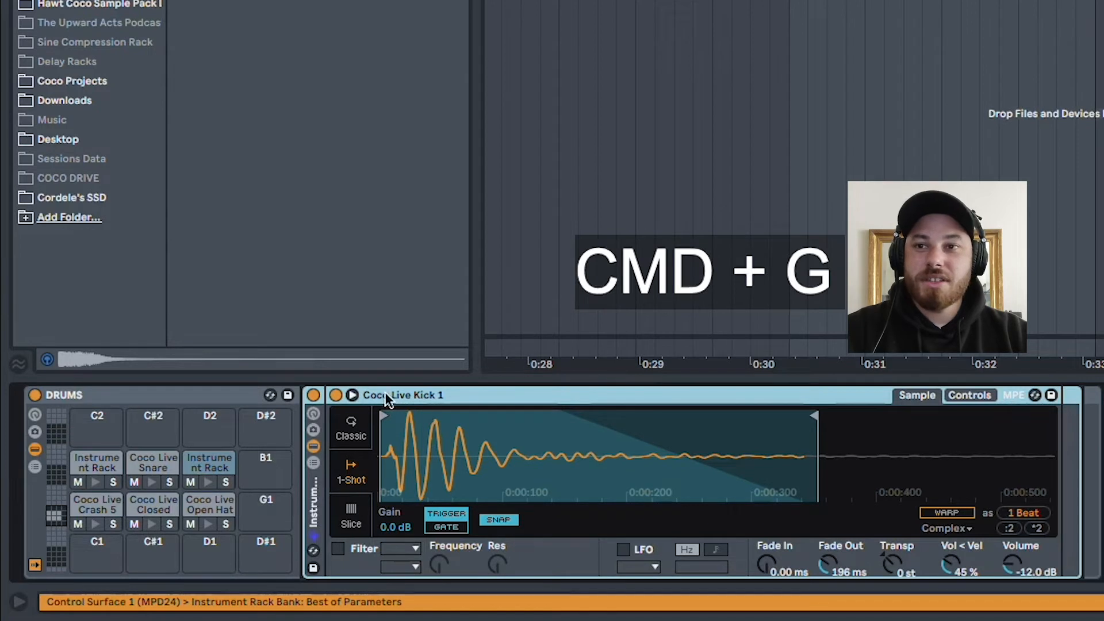
left_click(315, 462)
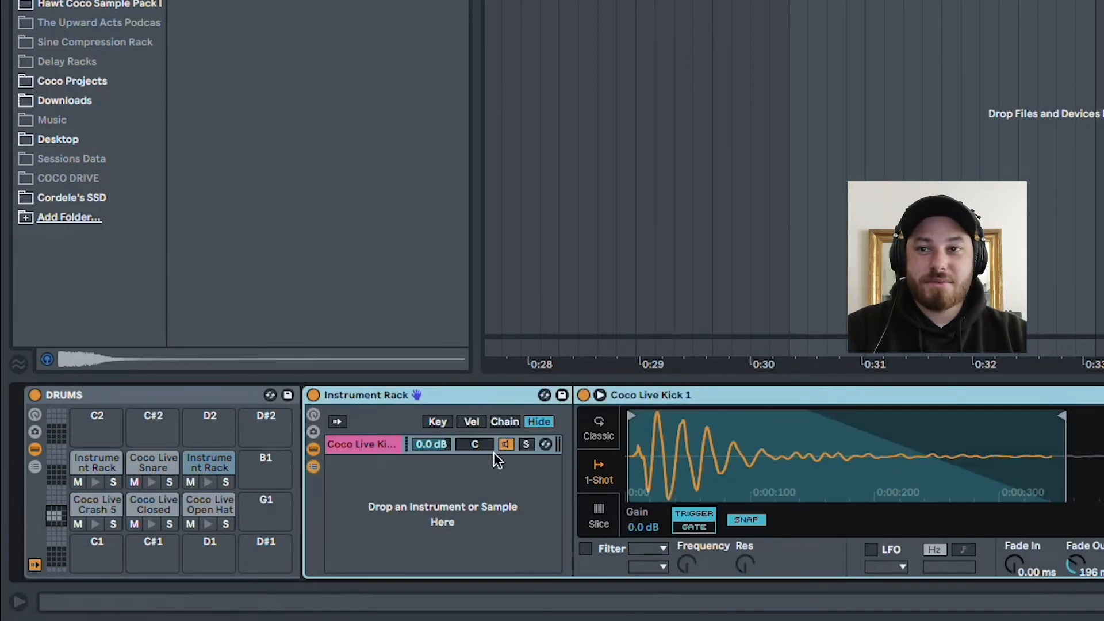
left_click(510, 423)
left_click(476, 421)
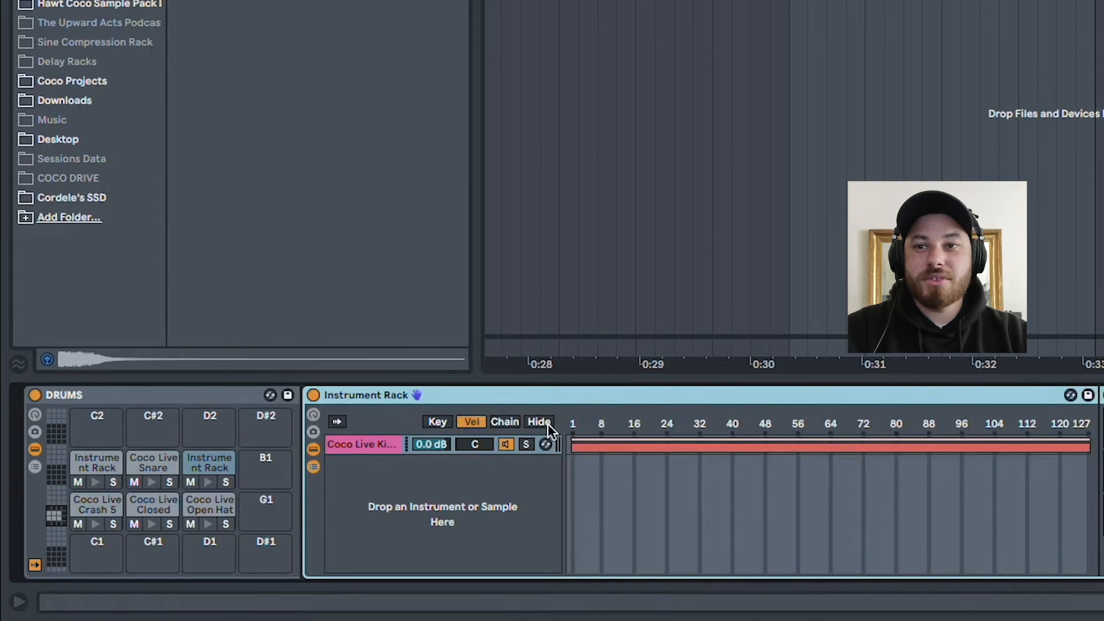
left_click(546, 423)
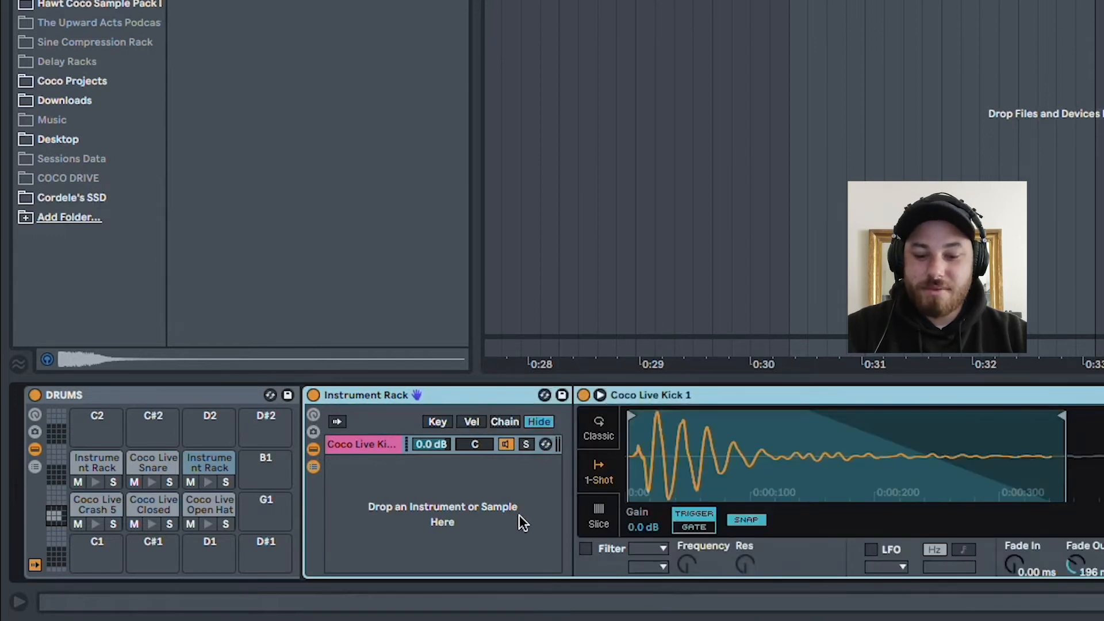
Search for Coco kick samples, preview Coco Digital Kick Gurgle, and add it as a second chain in the kick's Instrument Rack.
key("super+f")
type("coco kick")
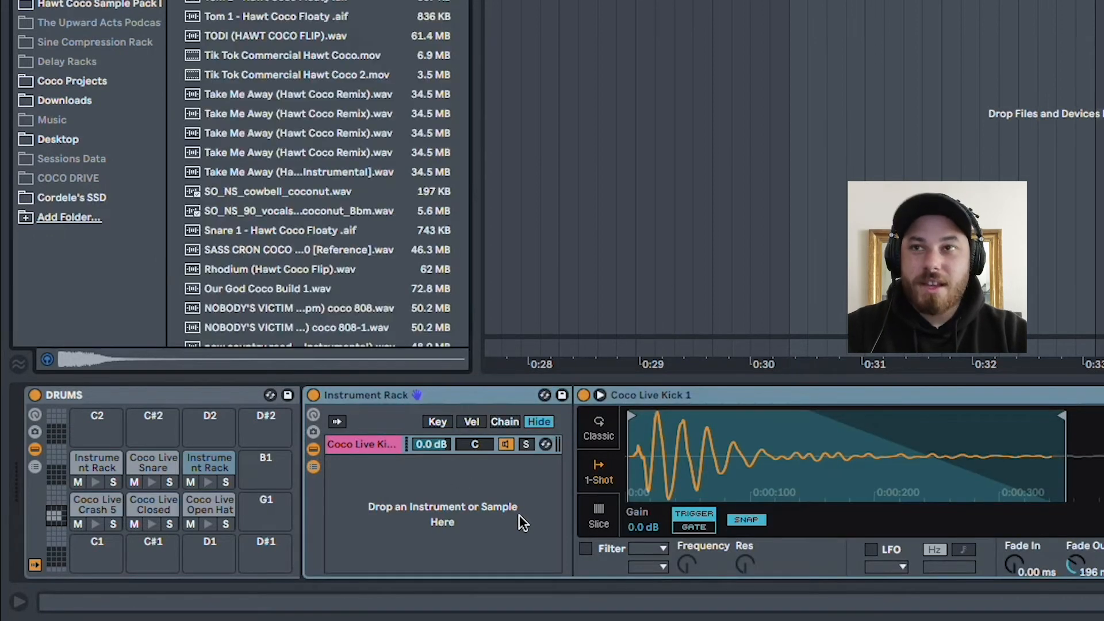
type("s")
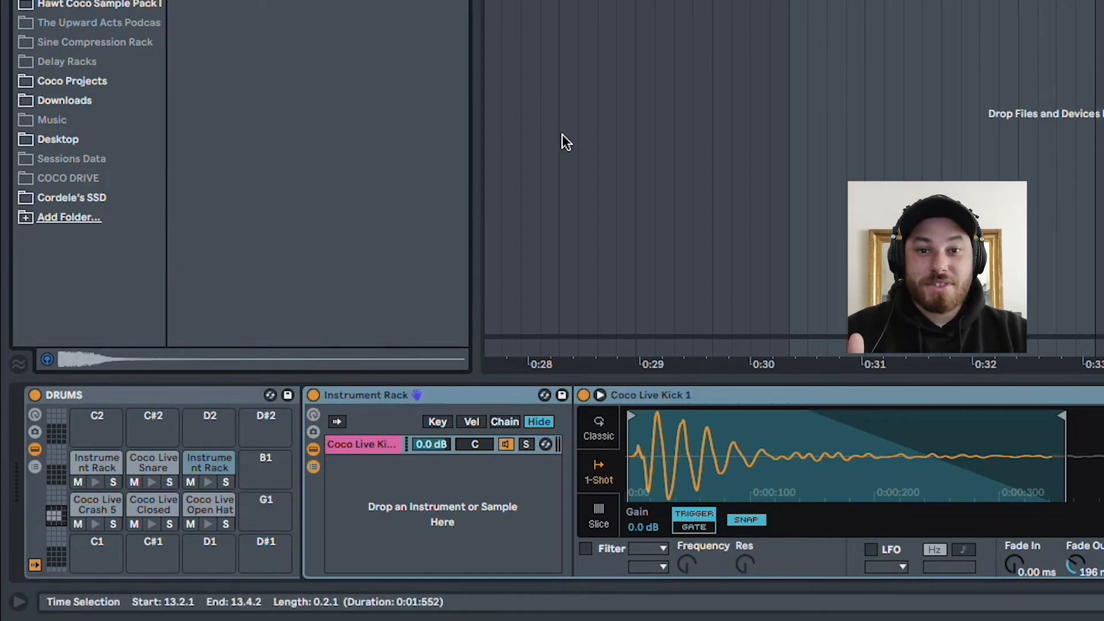
key("Down")
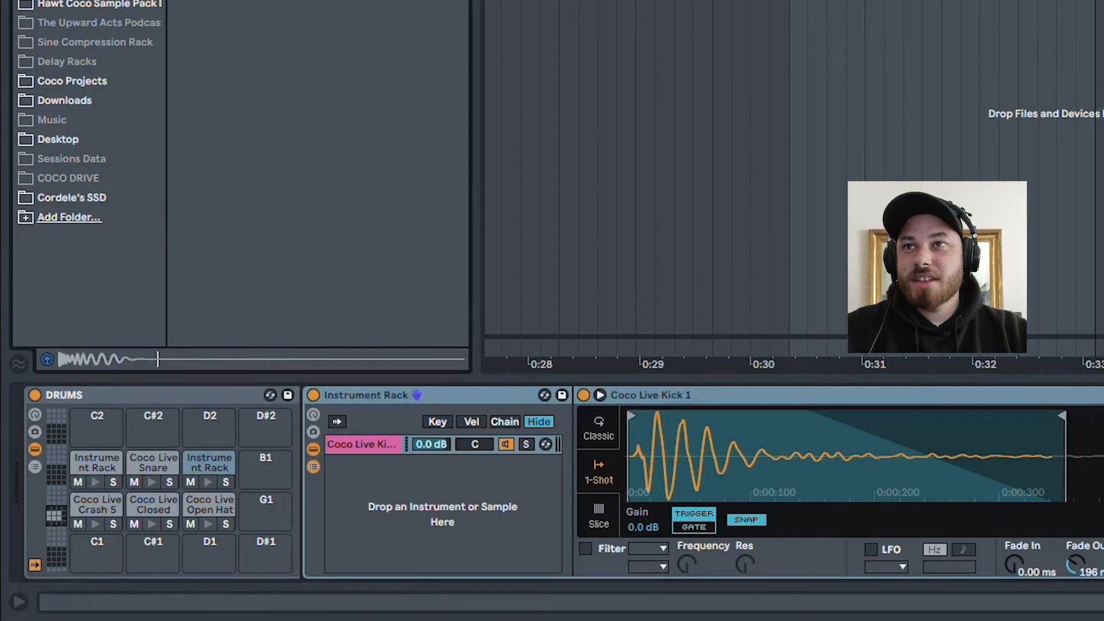
left_click_drag(435, 3, 437, 506)
Set Coco Digital Kick Gurgle to 1-Shot, ending at about 310 ms with fade in 0 ms and fade out 64.0 ms, filter and LFO off.
left_click(592, 468)
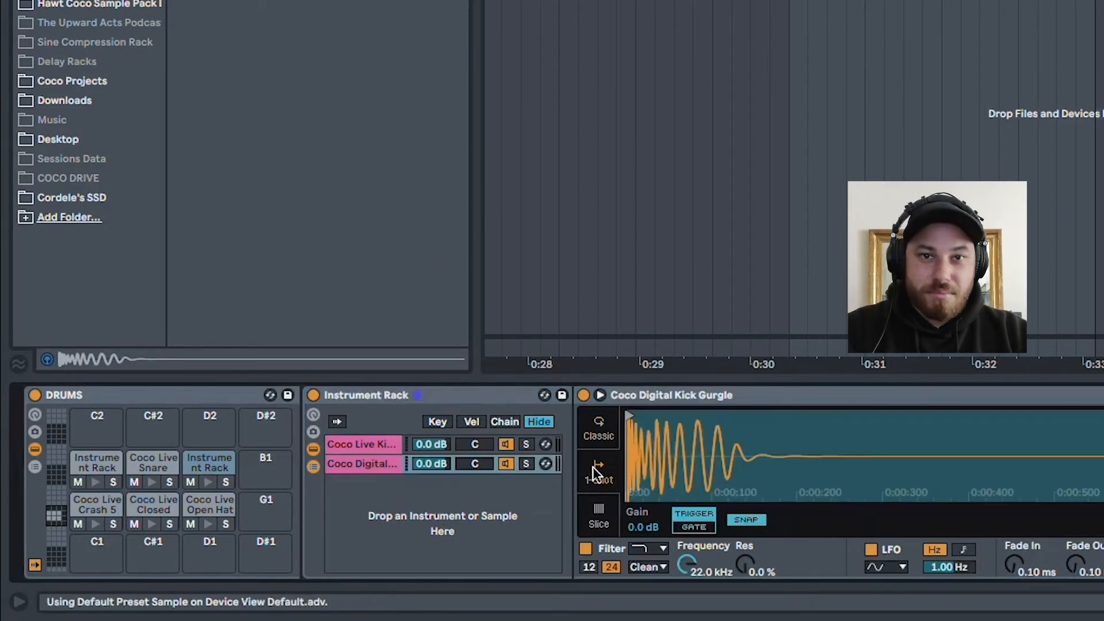
mouse_move(1101, 415)
left_mouse_down()
mouse_move(1005, 431)
mouse_move(892, 415)
left_mouse_up()
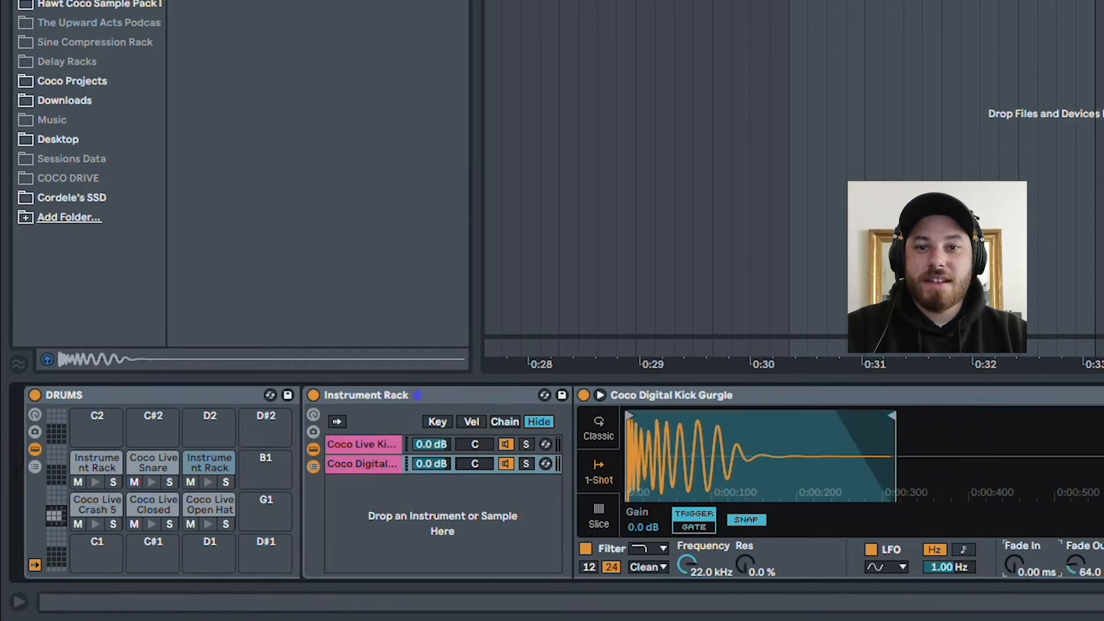
left_click(871, 549)
left_click(870, 549)
left_click(585, 548)
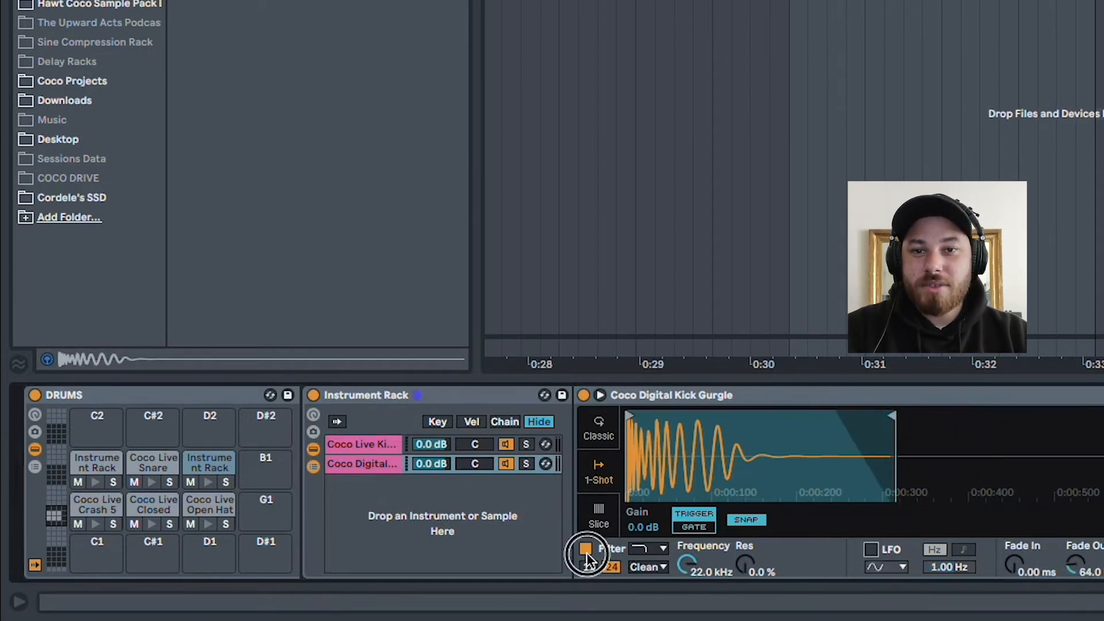
left_click(201, 483)
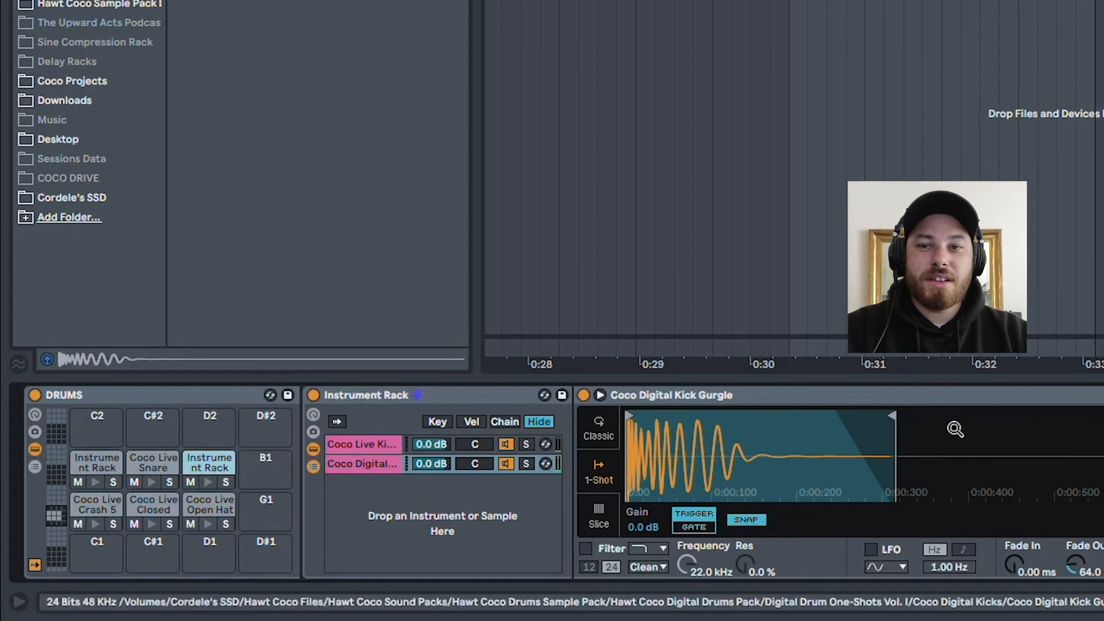
Compare the waveforms of the live and digital kick layers and audition the layered kick pad.
left_click(375, 445)
left_click(378, 461)
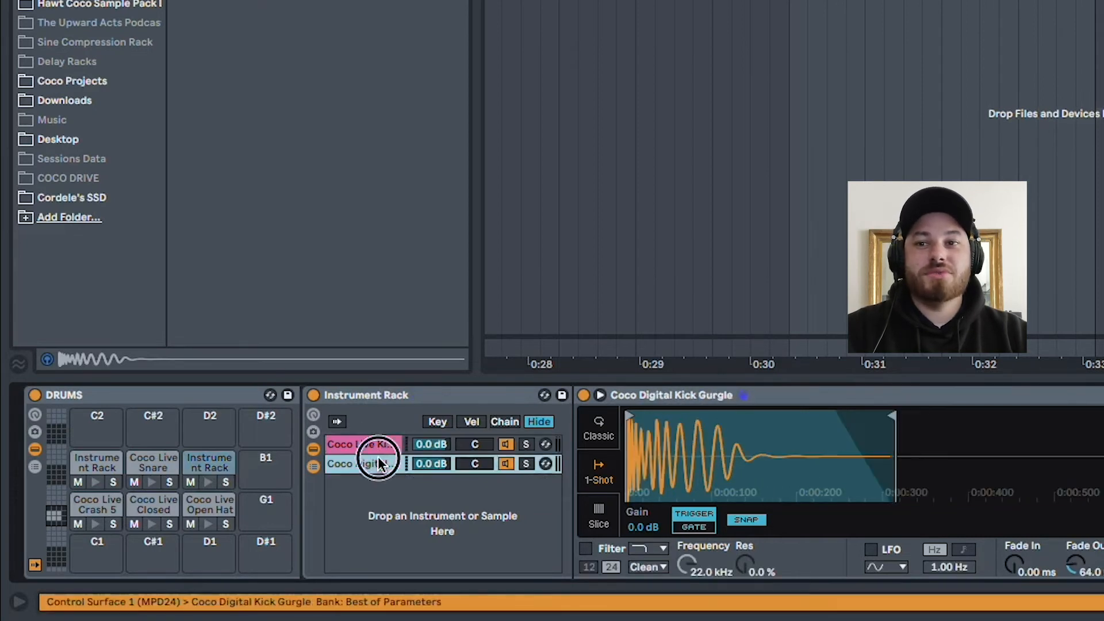
left_click(384, 445)
left_click(371, 464)
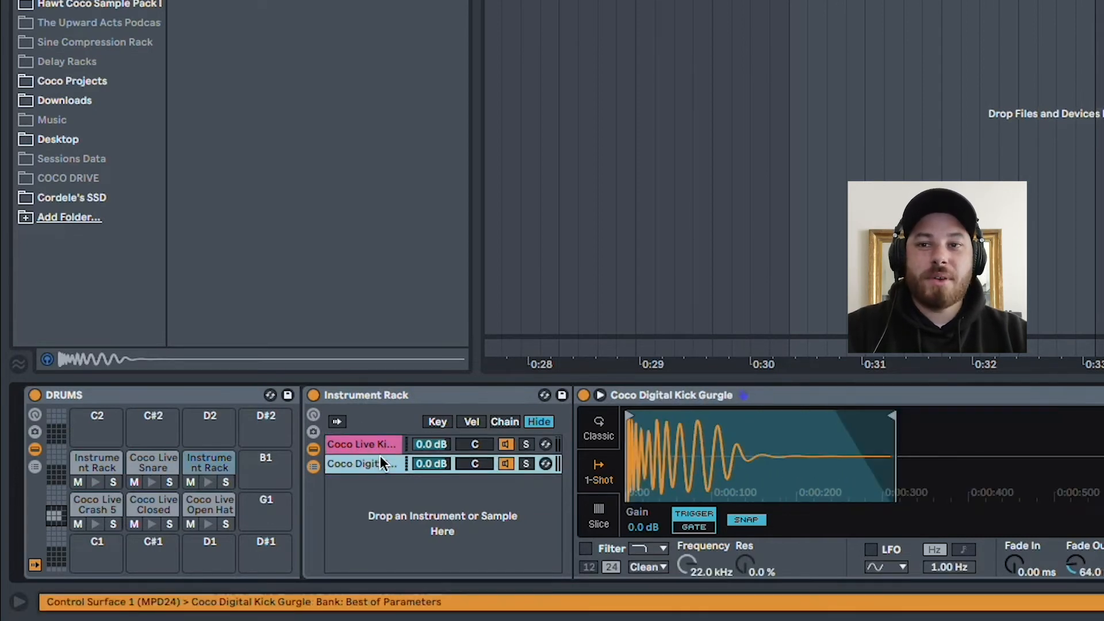
left_click(385, 444)
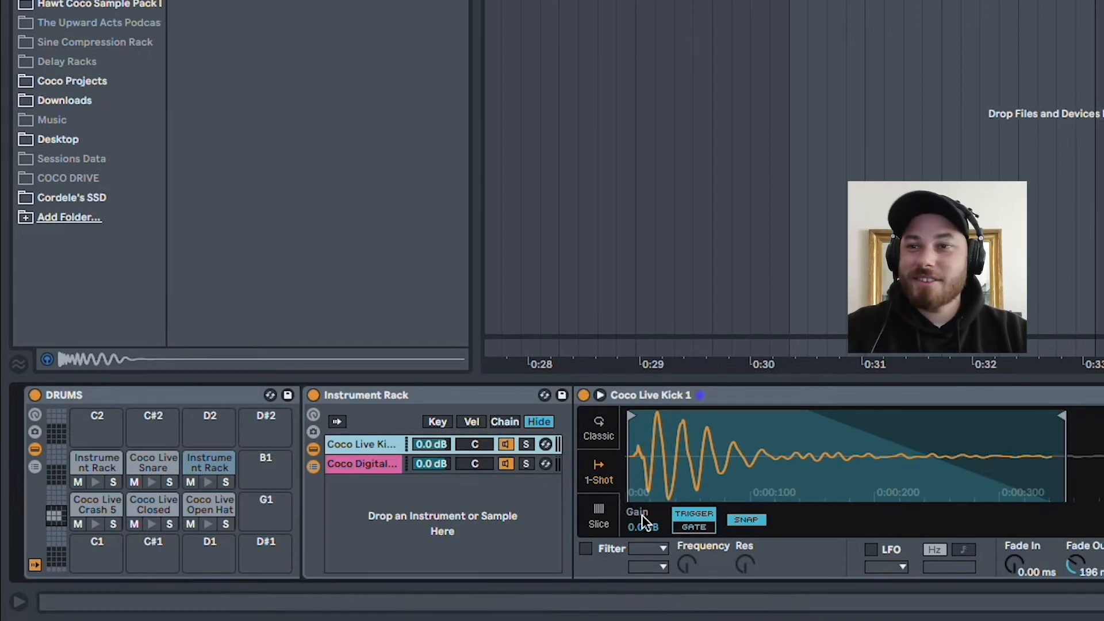
left_click(211, 481)
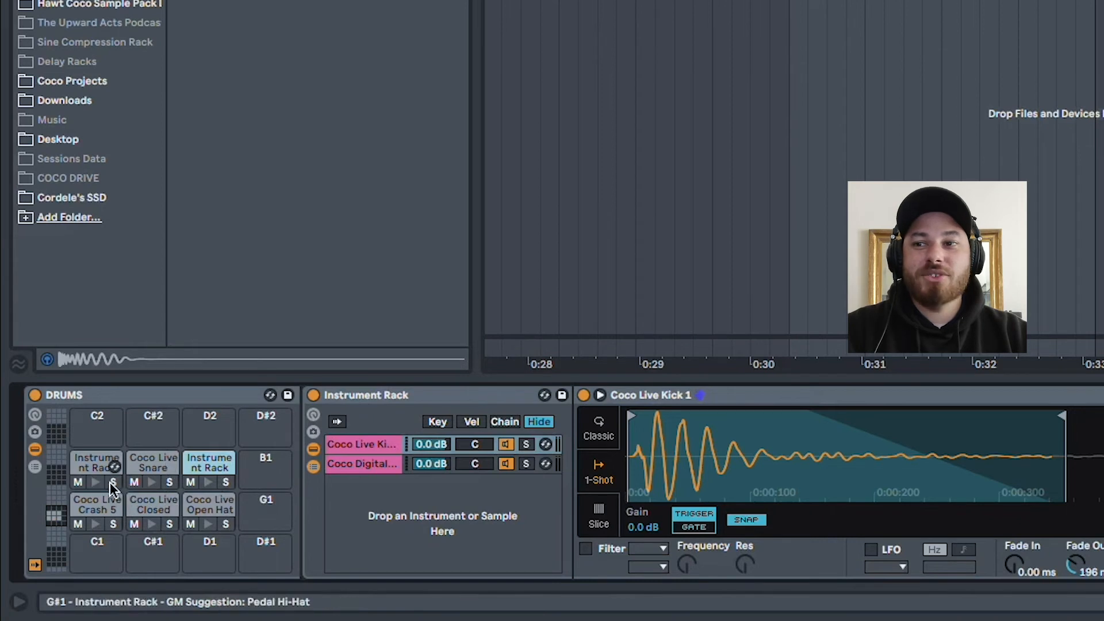
Search for Coco clap samples and add Coco Digital Clap 3 and Coco single hand clap as chains in the G#1 snare rack.
left_click(96, 463)
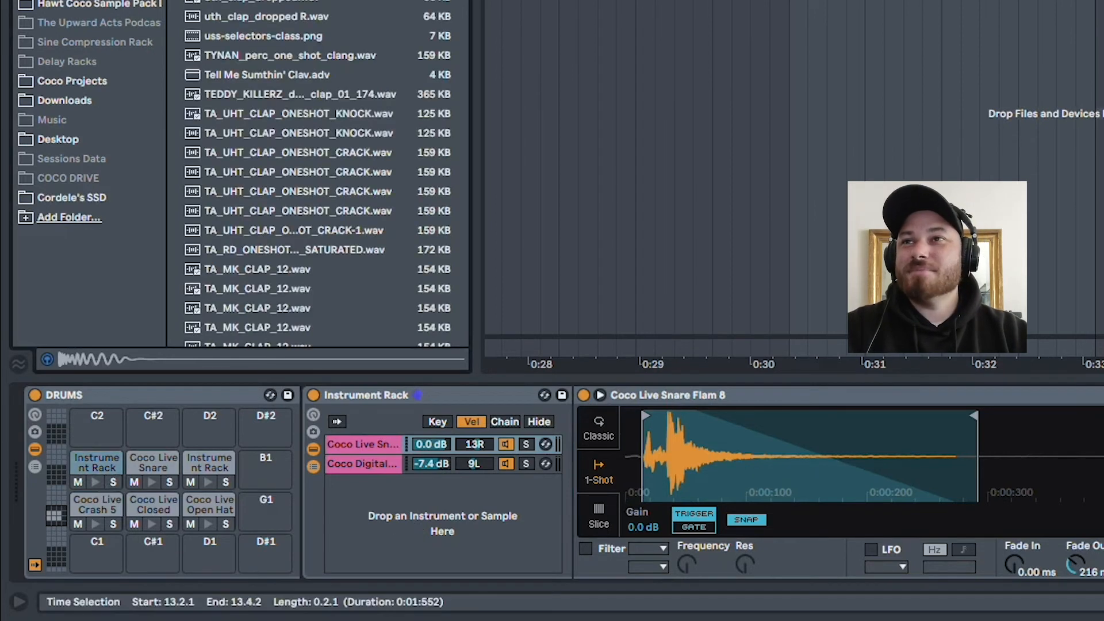
scroll(316, 173, "down", 5)
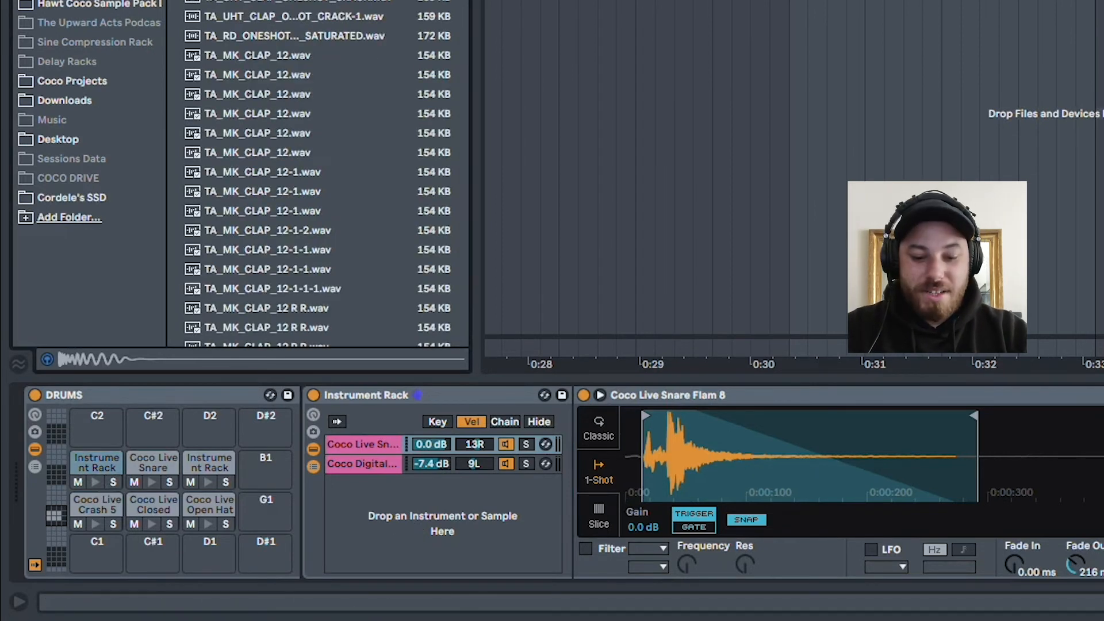
scroll(316, 173, "down", 10)
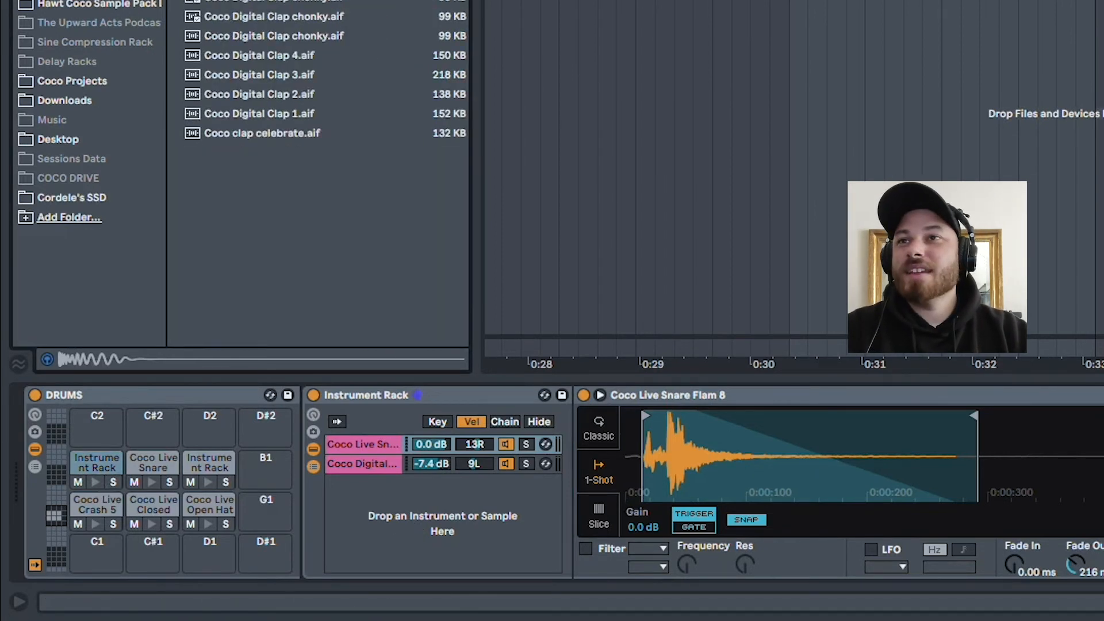
left_click(257, 76)
left_click_drag(257, 77, 505, 512)
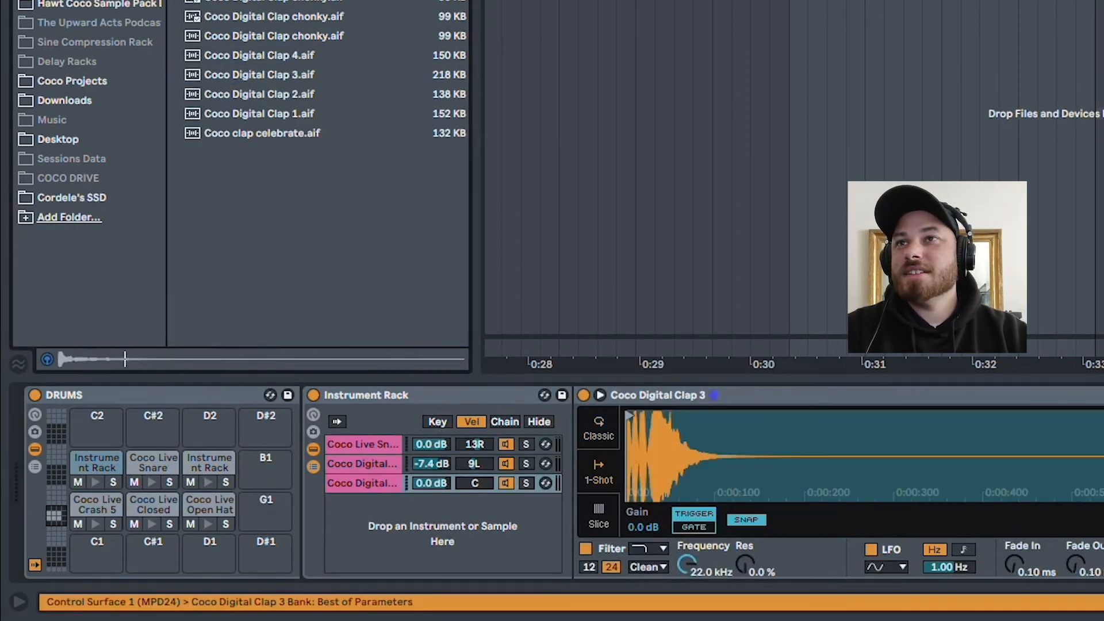
left_click_drag(312, 8, 469, 575)
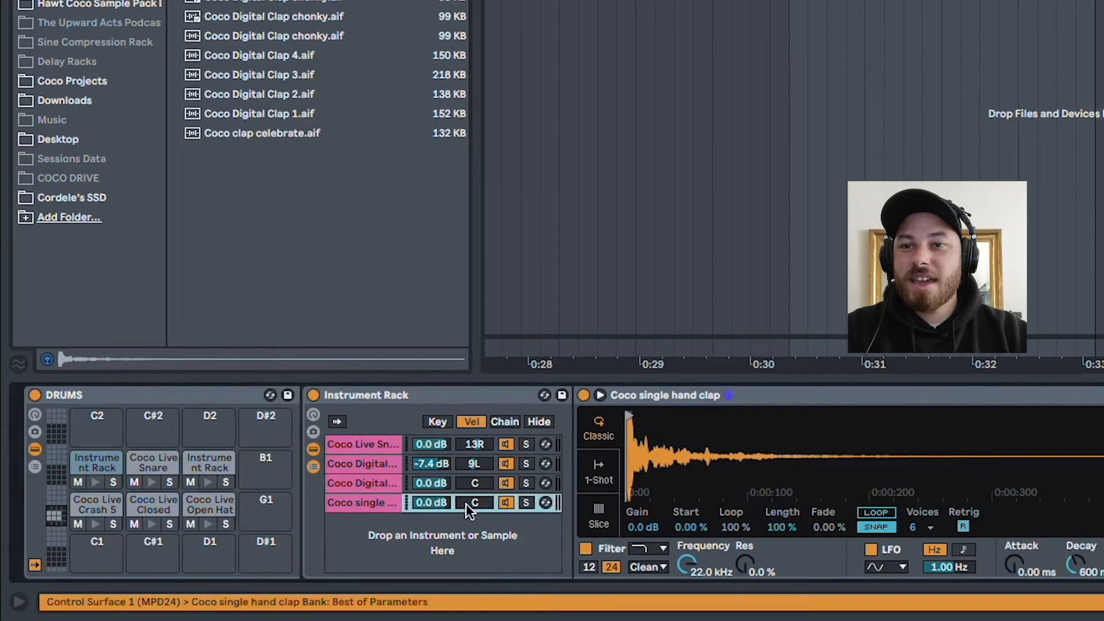
Pan Coco Digital Clap 3 to 27R and the single hand clap to 37L, and turn off the digital clap's filter and LFO.
left_click_drag(480, 484, 479, 474)
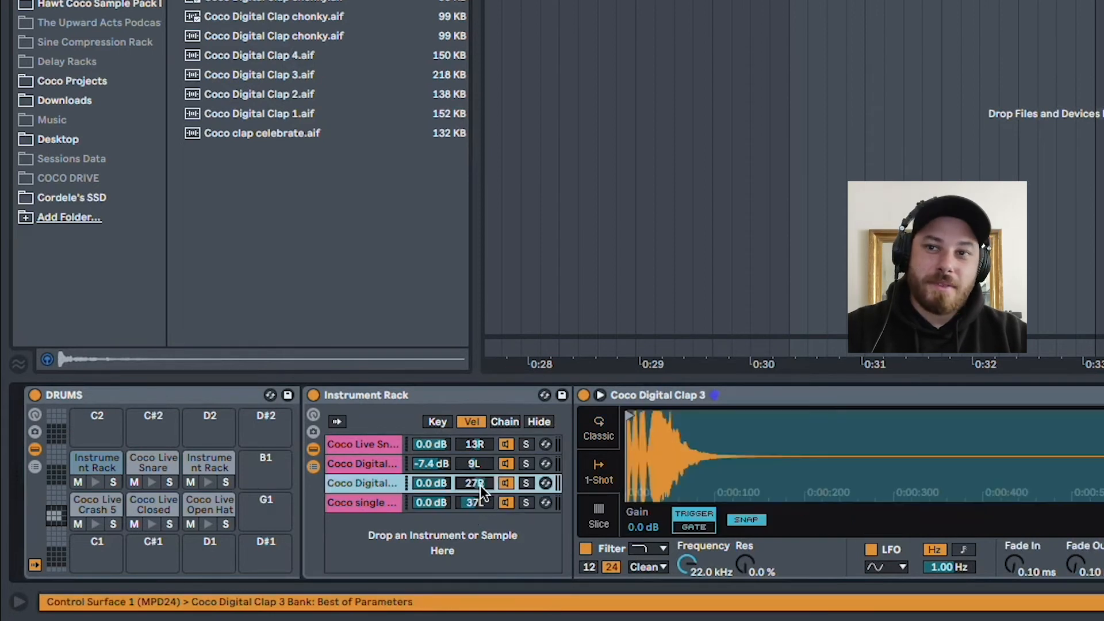
left_click(586, 548)
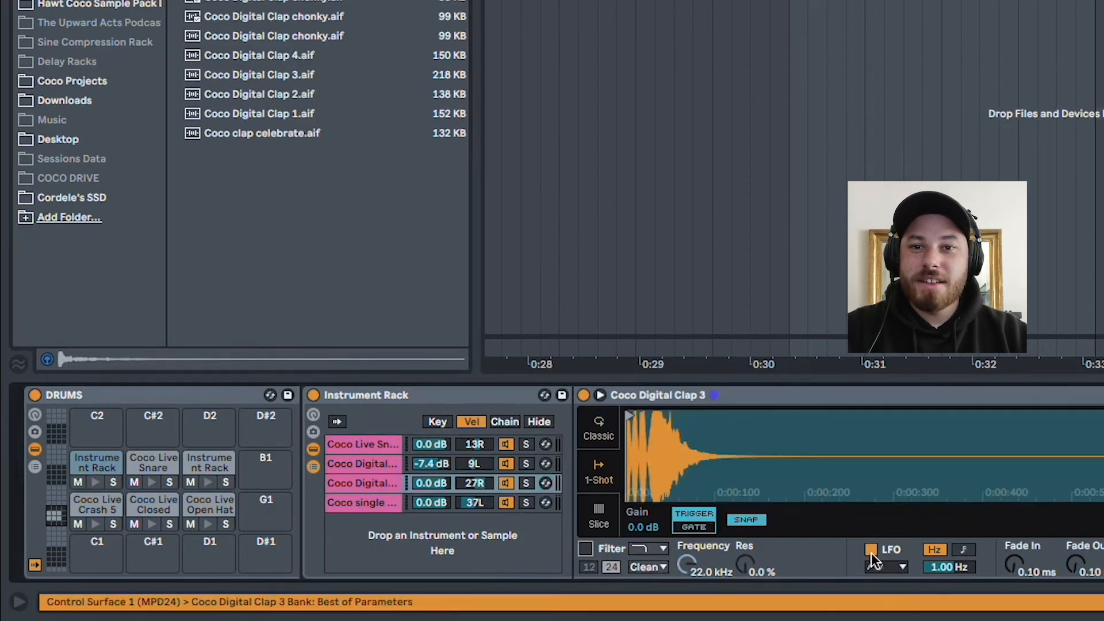
left_click(347, 501)
left_click(92, 486)
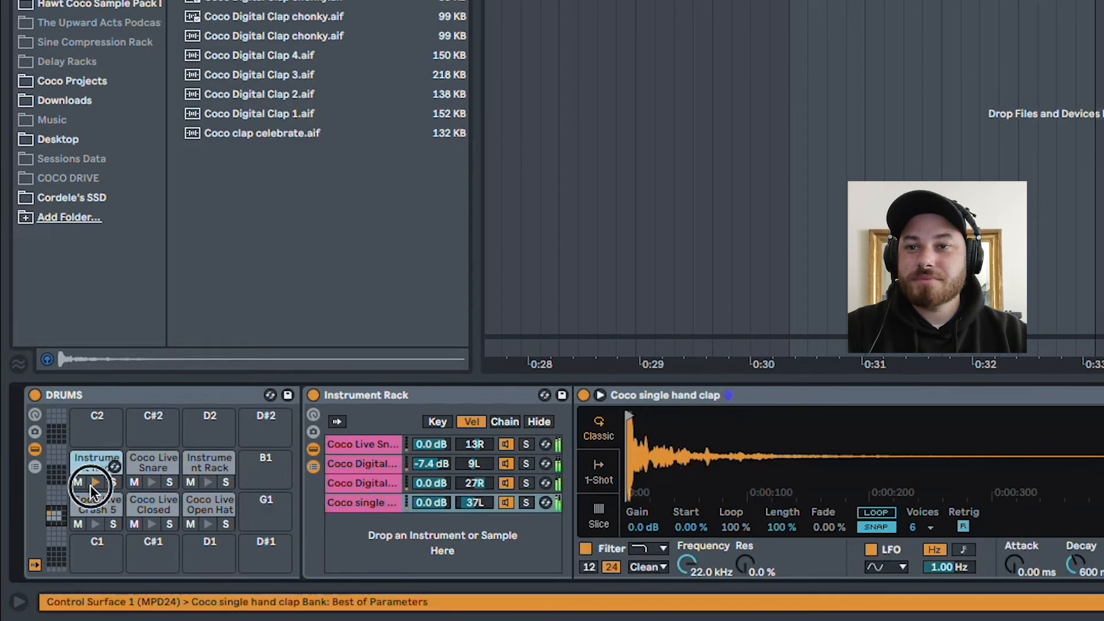
Switch the Coco single hand clap layer to 1-Shot mode and audition the layered snare on the G#1 pad.
left_click(388, 482)
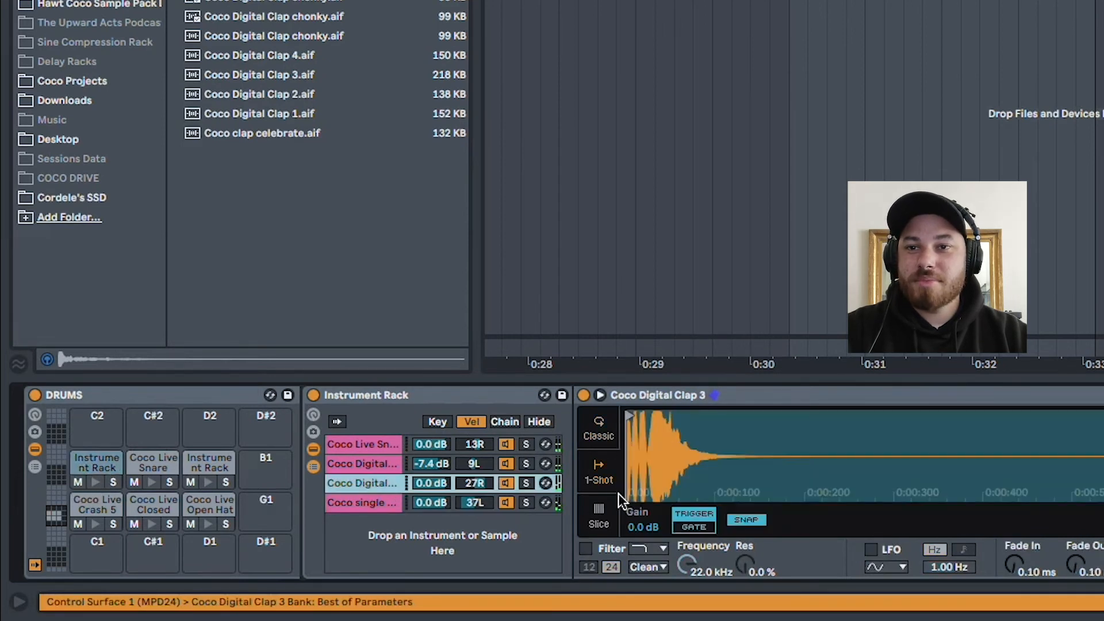
left_click(403, 505)
left_click(608, 475)
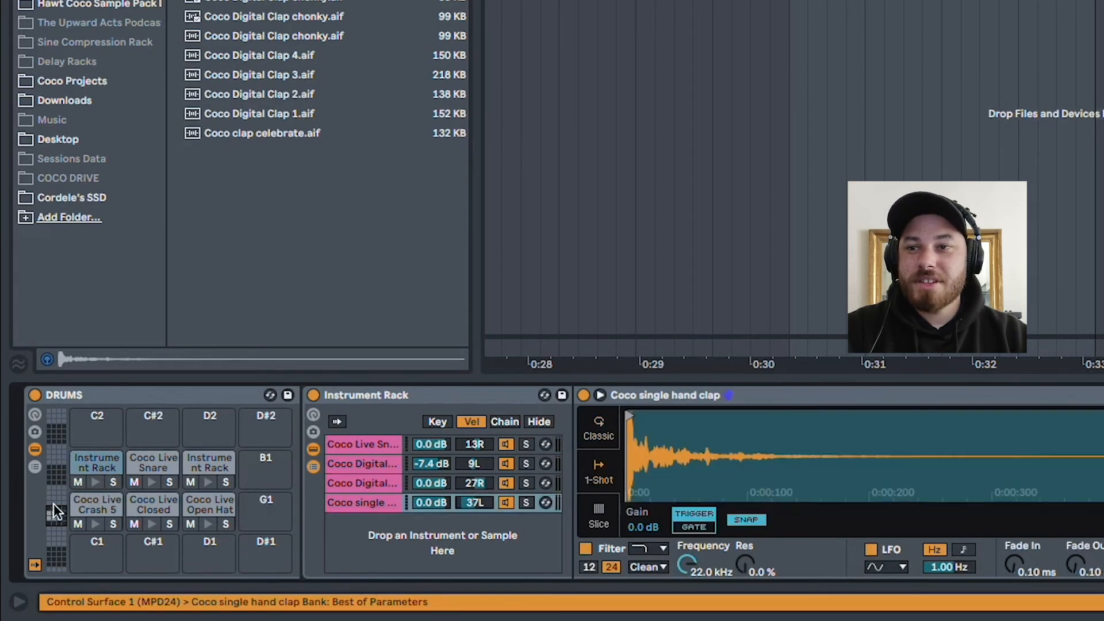
left_click(95, 481)
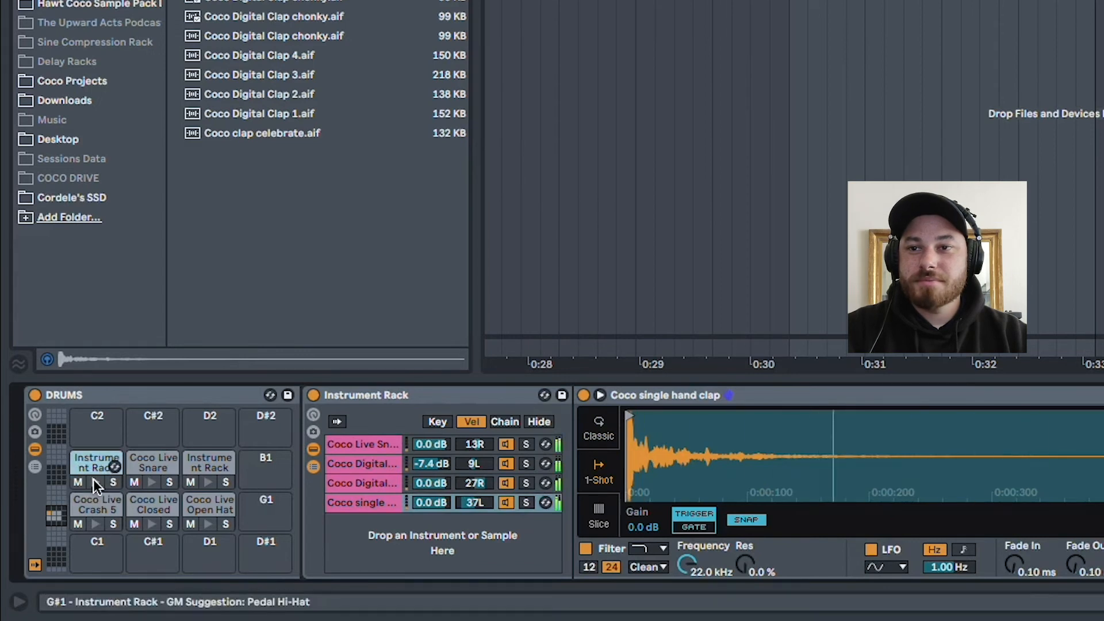
Trim the end of Coco single hand clap to about 230 ms, set its fade out to 167 ms, and turn off its LFO.
left_click(340, 504)
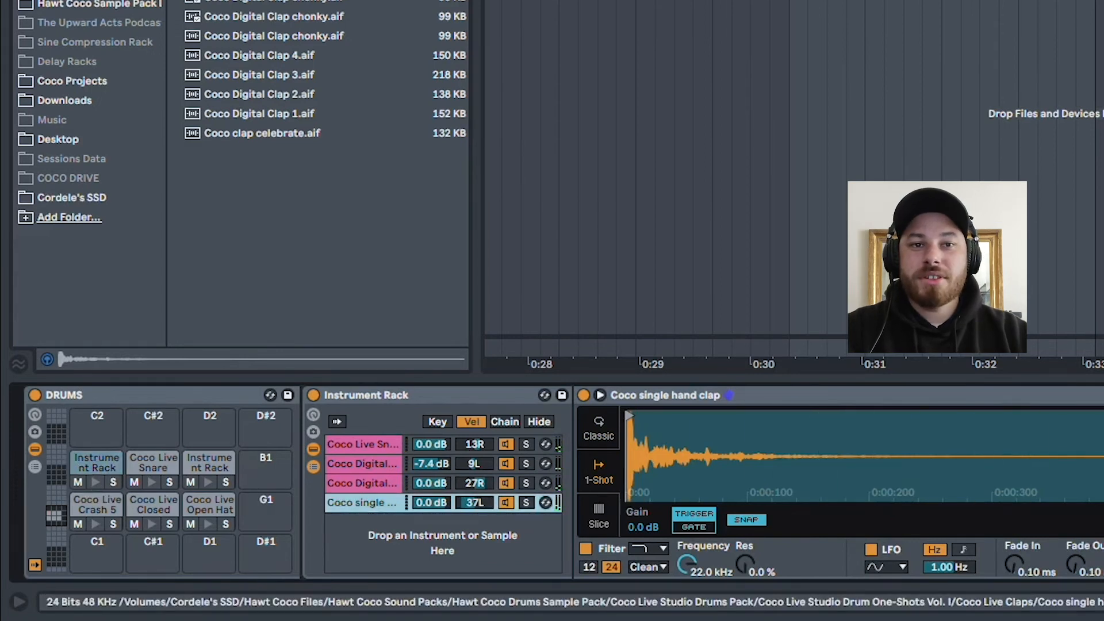
left_click_drag(1101, 416, 913, 418)
left_click_drag(1078, 566, 1078, 512)
left_click(871, 549)
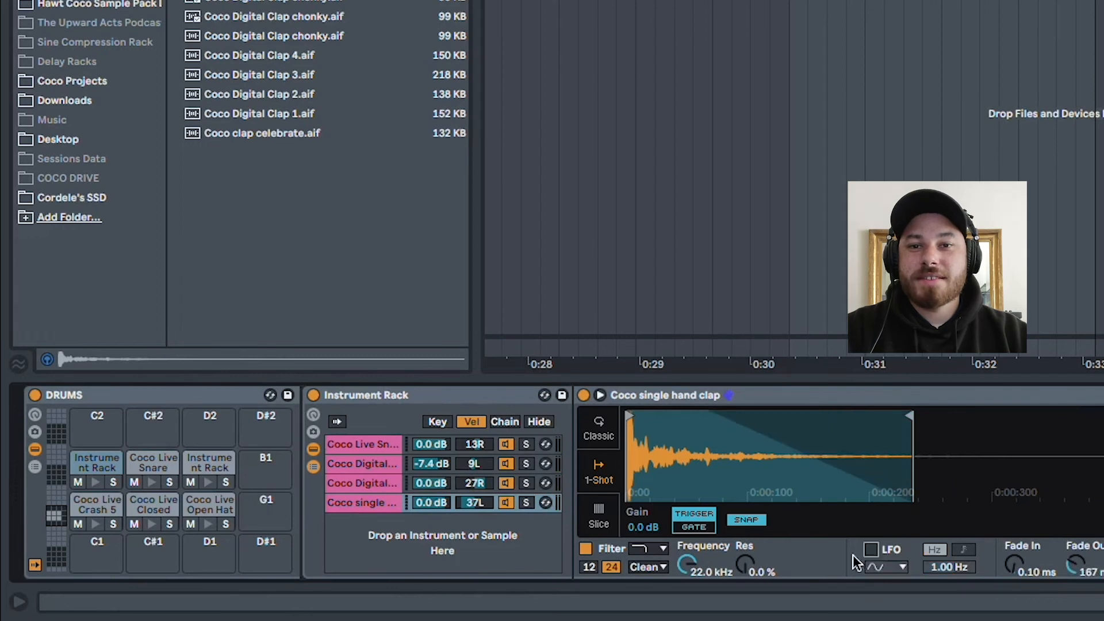
Turn off the filter on the Coco single hand clap layer, and rename the Instrument Rack on the A#1 pad as kick.
left_click(584, 550)
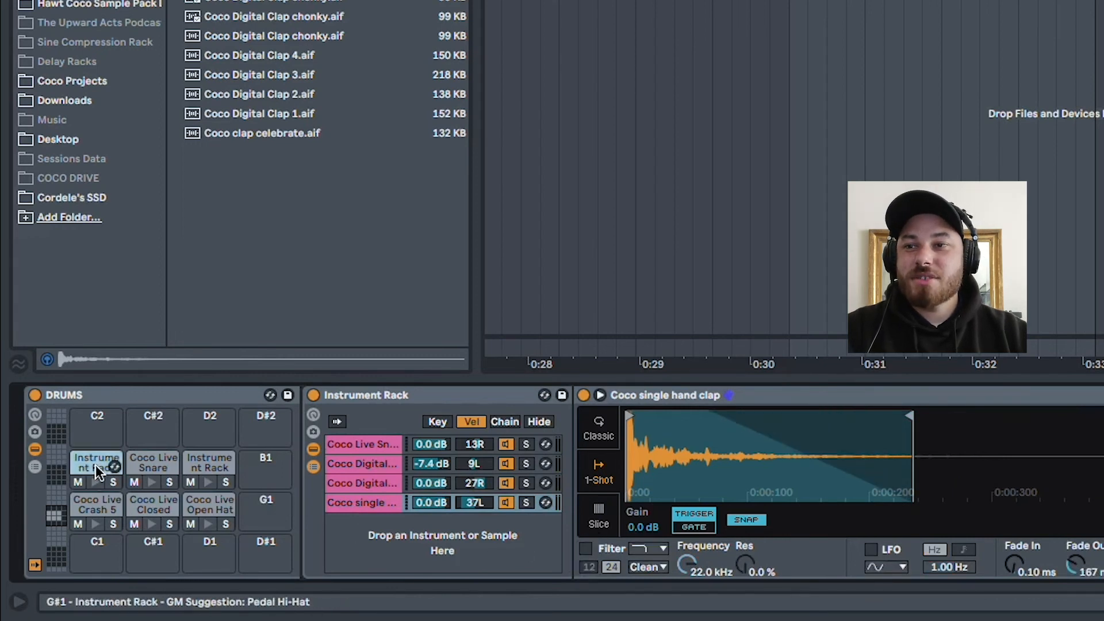
left_click(142, 464)
left_click(198, 464)
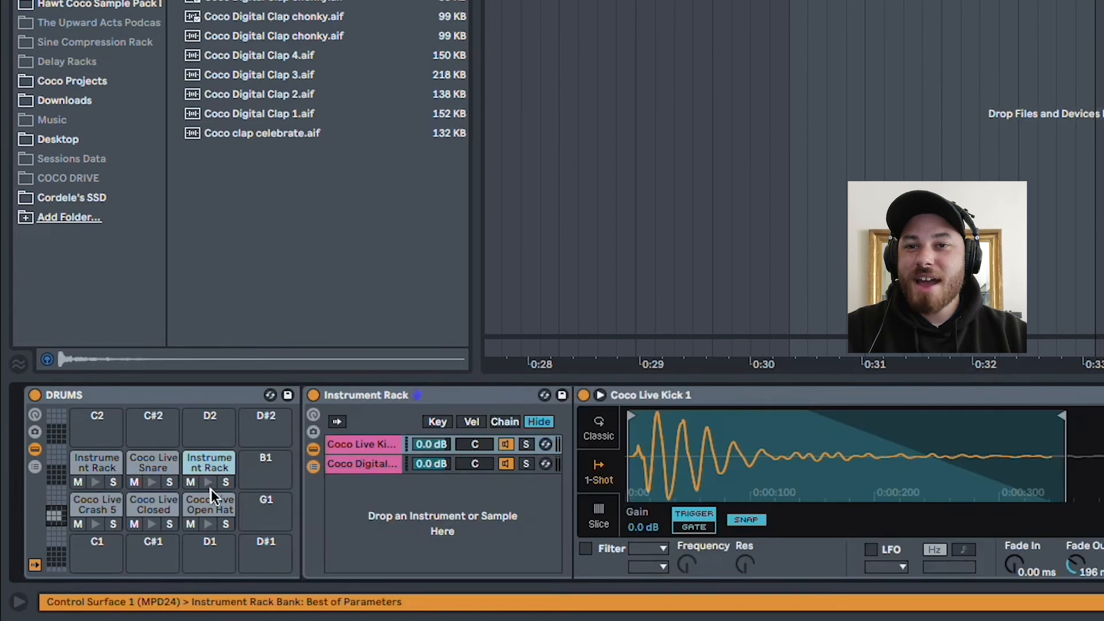
key("super+r")
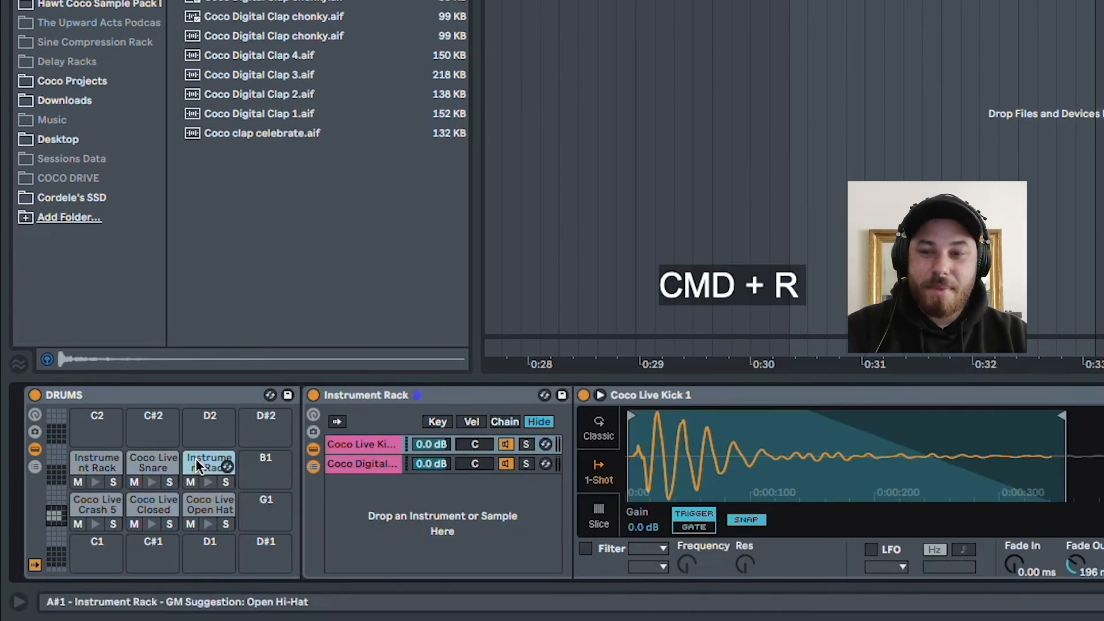
type("kick")
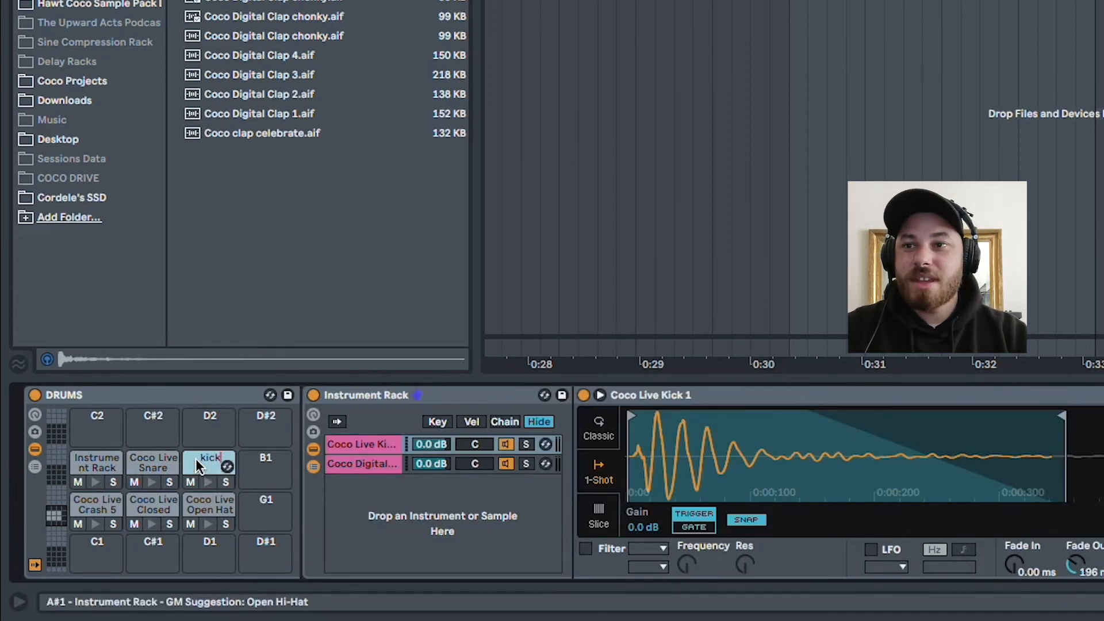
key("Return")
Rename the Instrument Rack on the G#1 pad as snare and audition the layered sound twice.
left_click(102, 460)
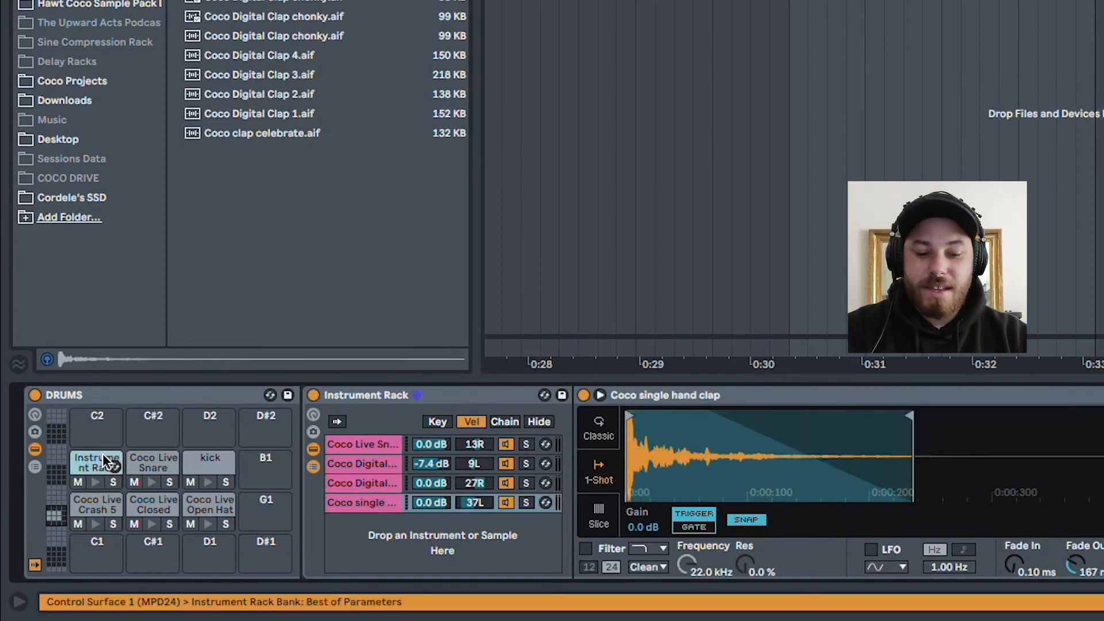
key("super+r")
type("sna")
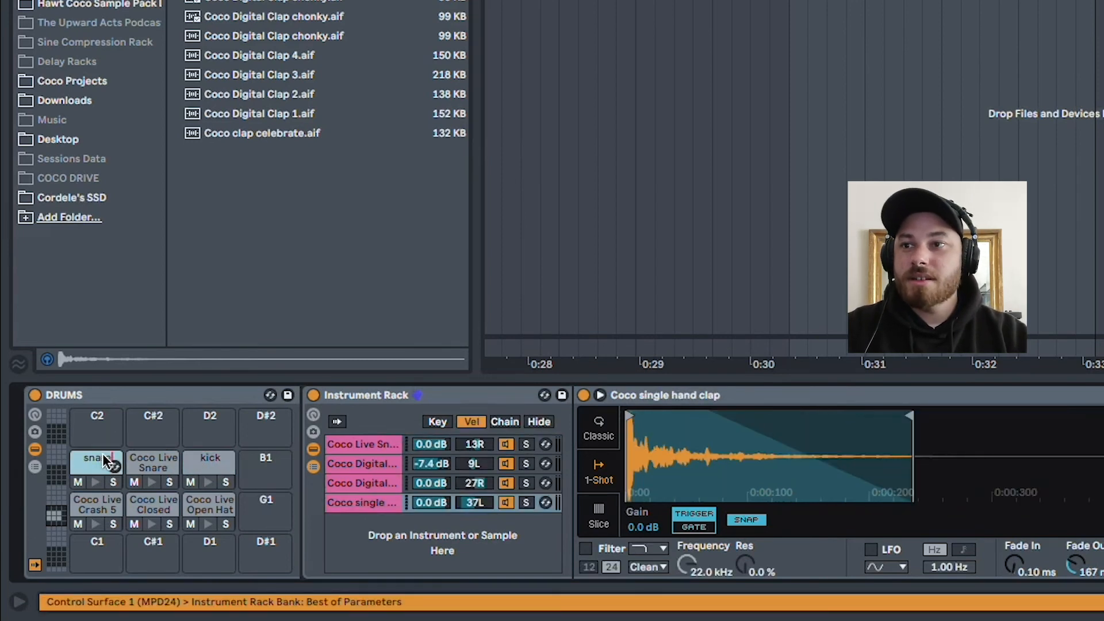
type("re")
key("Return")
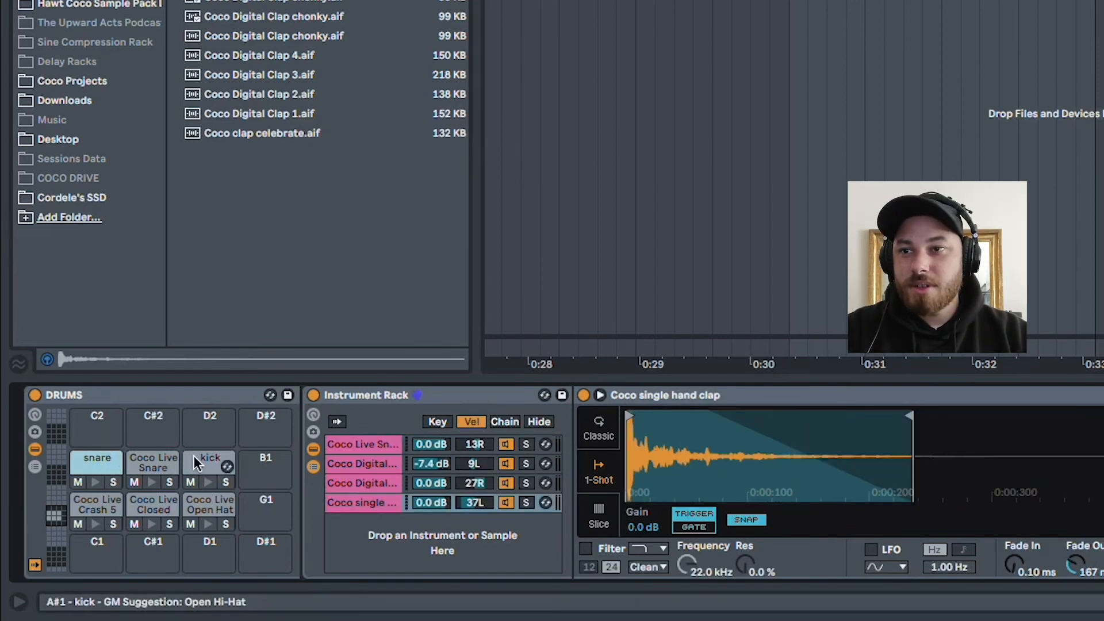
left_click(95, 482)
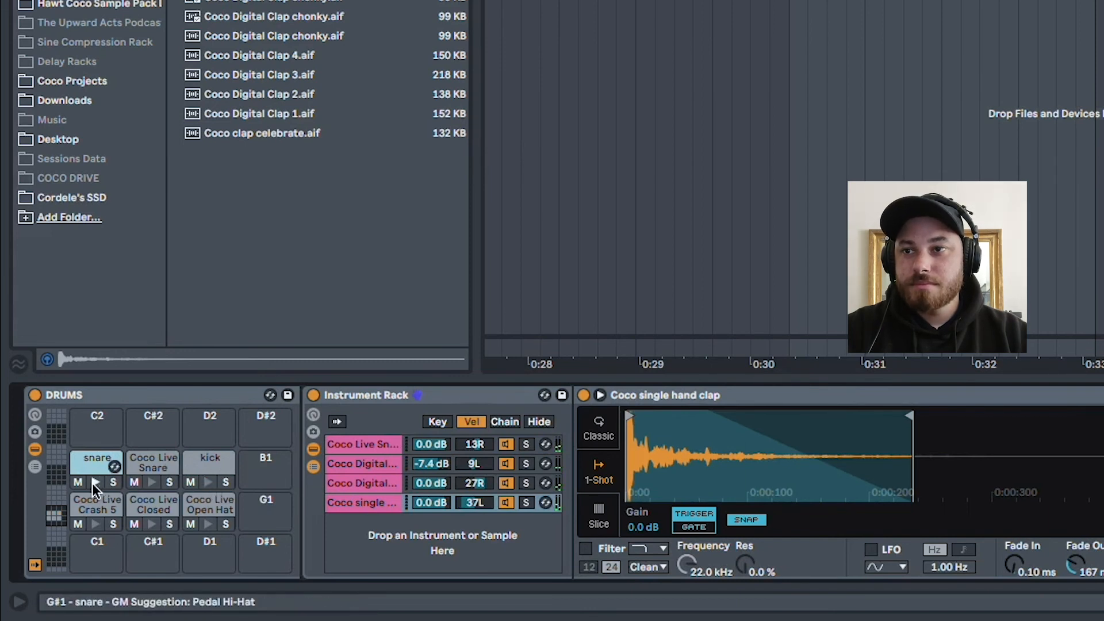
left_click(95, 483)
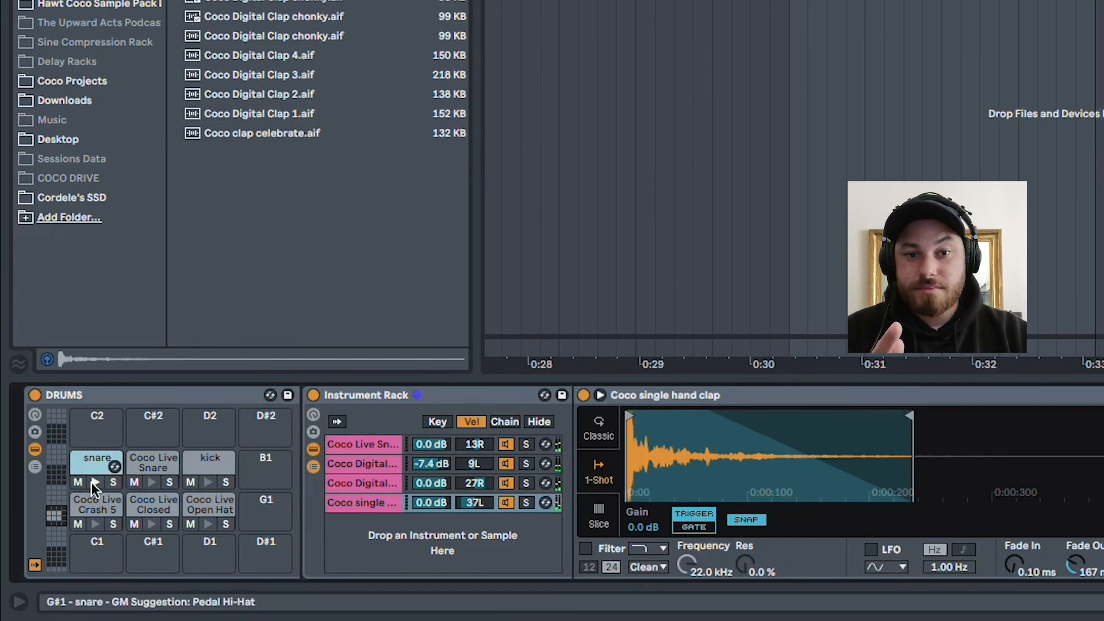